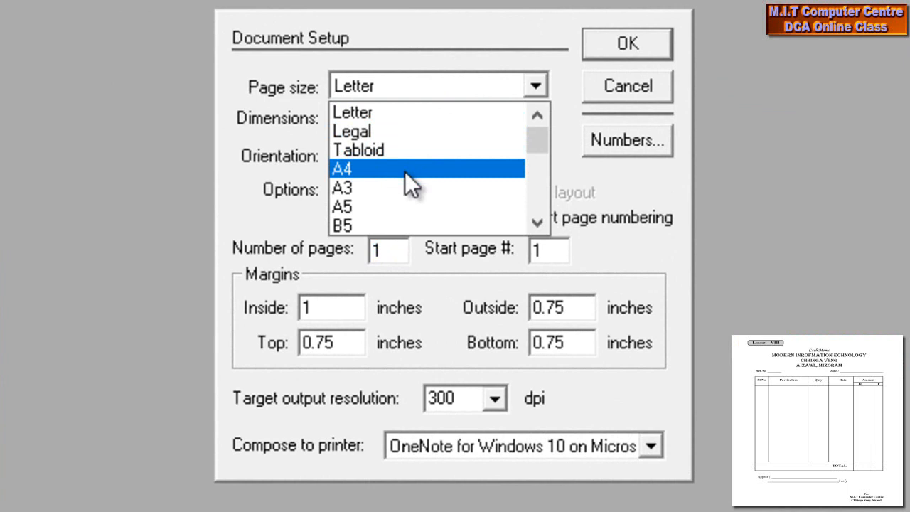
Step: Create the new one-page document with the A4 page size
click(596, 44)
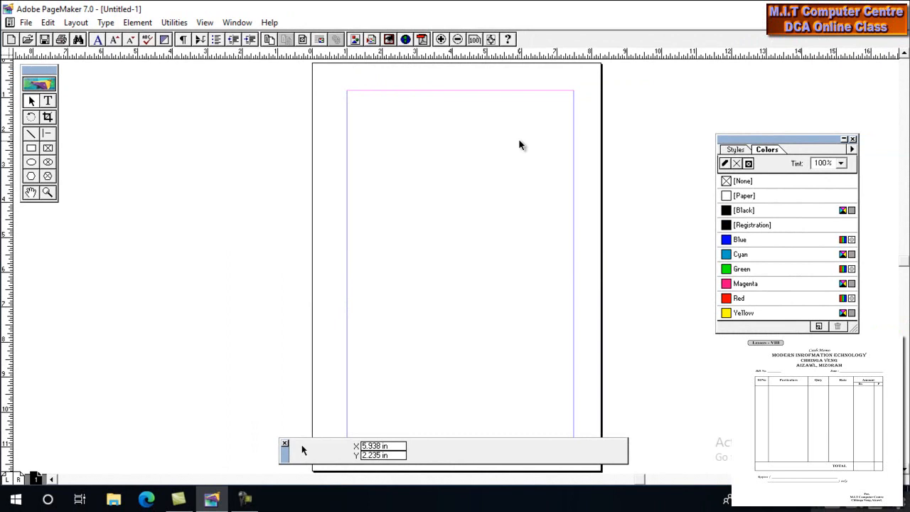
Step: Enter the title "Cash Memo" on the first line inside the page's top margin
key(ctrl+1)
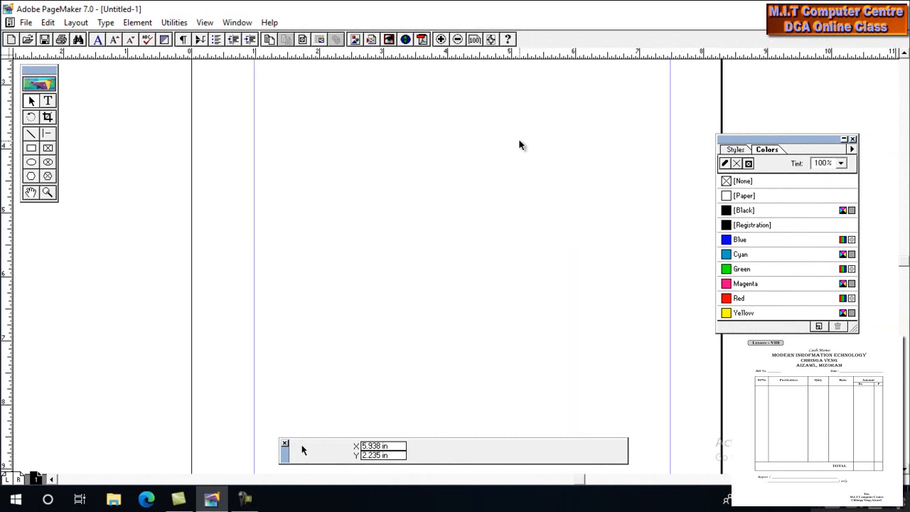
drag(470, 141, 449, 230)
drag(454, 181, 433, 240)
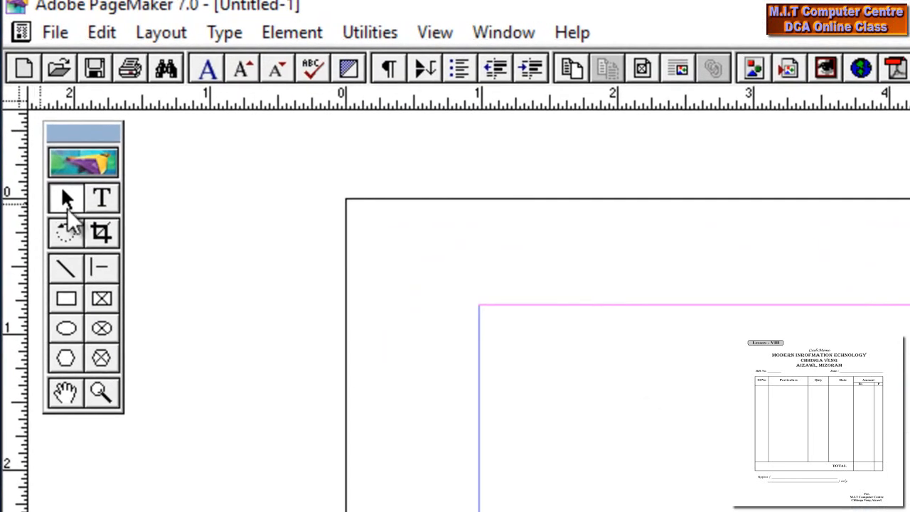
click(101, 198)
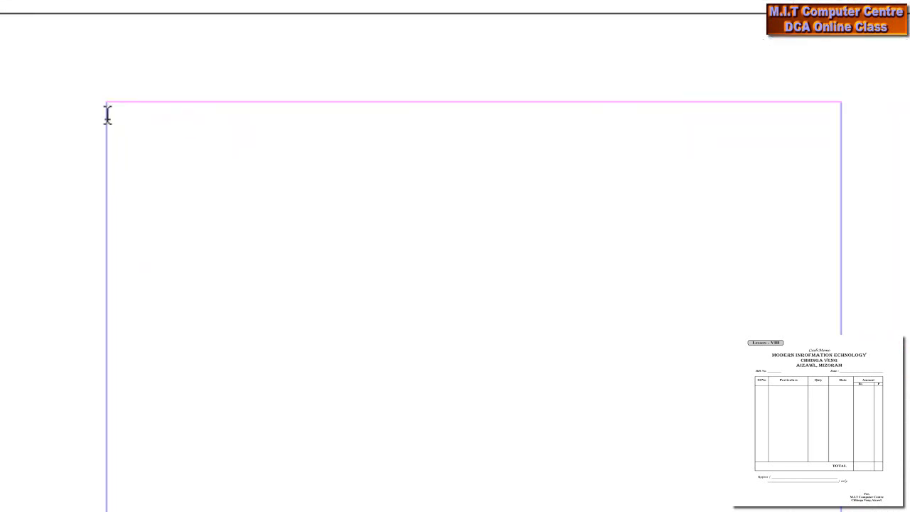
click(108, 113)
text(CASH)
key(BackSpace)
key(BackSpace)
key(BackSpace)
key(BackSpace)
text(Cash Memo)
key(Return)
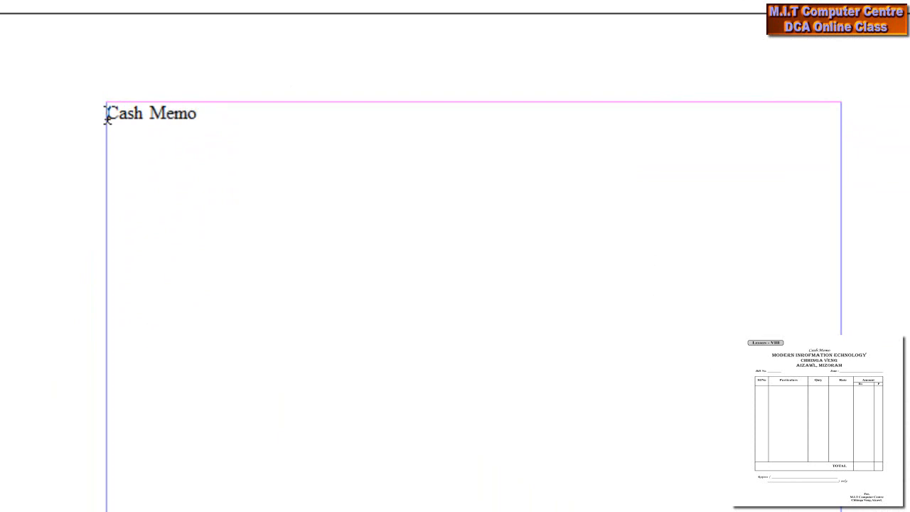
Step: Add the line "MODERN INFORMATION TECHNOLOGY" below the Cash Memo title
text(MOF)
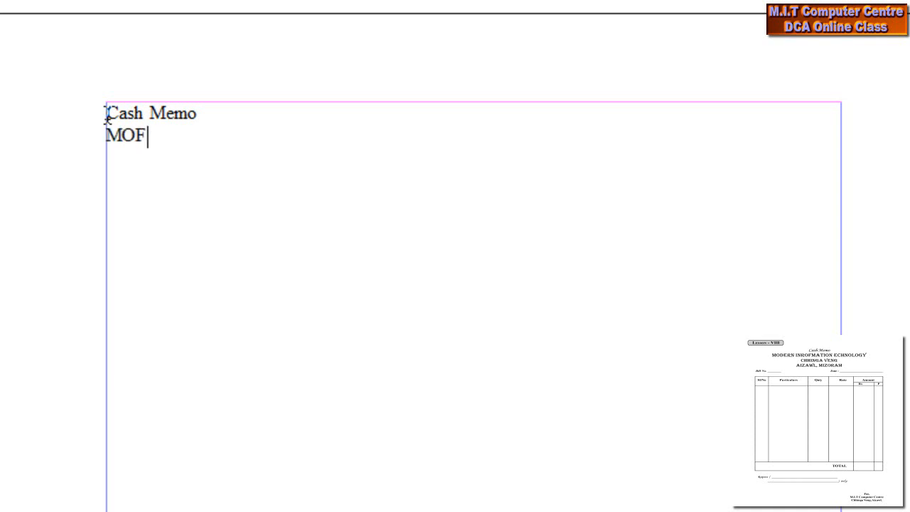
text(ERN INFORMS)
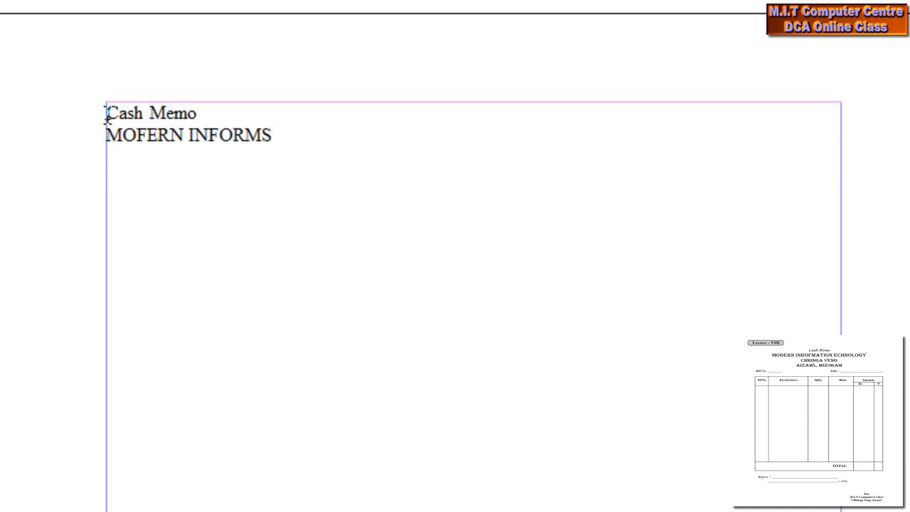
key(BackSpace)
text(ATION TE)
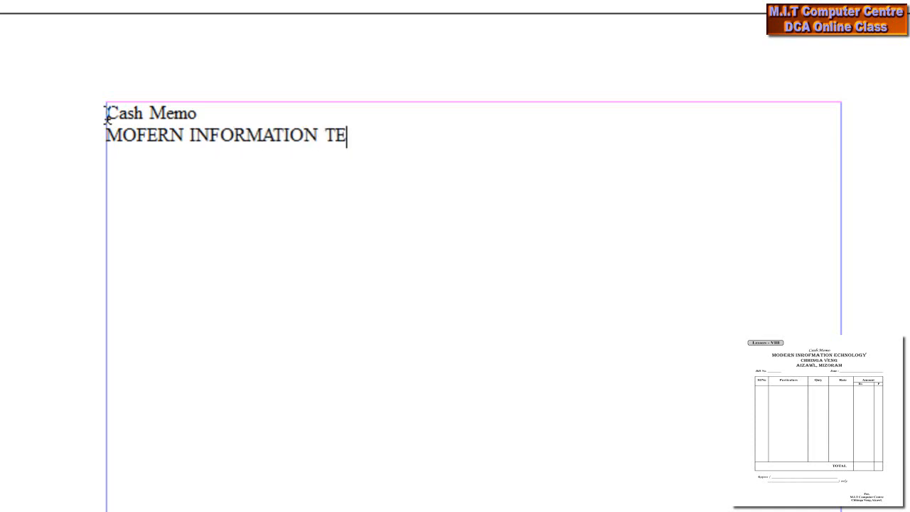
text(CHNOLOGY)
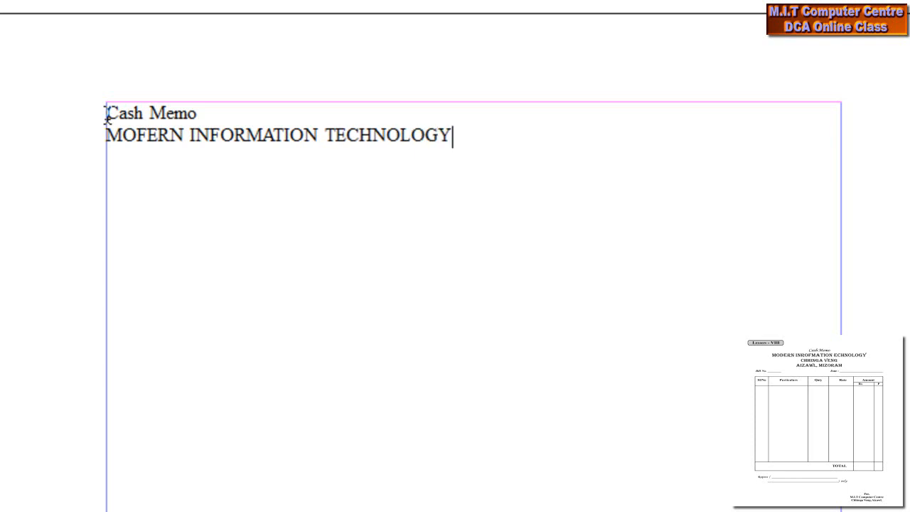
key(Left)
key(Left)
key(Left)
key(Left)
key(Left)
key(Left)
key(Left)
key(Left)
key(Left)
key(Left)
key(Left)
key(Left)
key(Left)
key(Left)
key(Left)
key(Left)
key(Left)
key(Left)
key(Left)
key(Left)
key(BackSpace)
text(D)
key(Right)
key(Right)
key(Right)
key(Right)
key(Right)
key(Right)
key(Right)
key(Right)
key(Right)
key(Right)
key(Right)
key(Right)
key(Right)
key(Right)
key(Right)
key(Right)
key(Right)
key(Right)
key(Right)
key(Right)
key(Right)
key(Right)
key(Right)
key(Right)
key(Right)
key(Right)
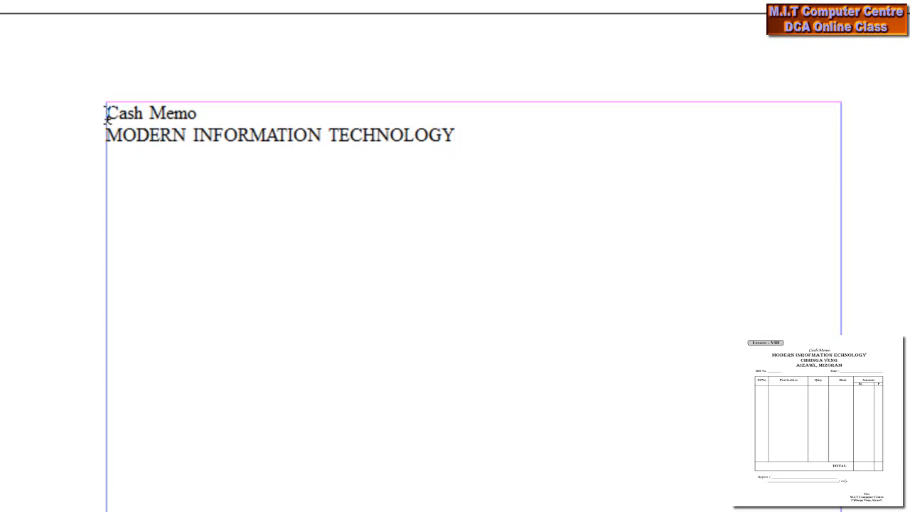
Step: Add the lines "CHHINGA VENG" and "AIZAWL, MIZORAM" in capitals below the institute name
key(Return)
text(cHHINGA vENG)
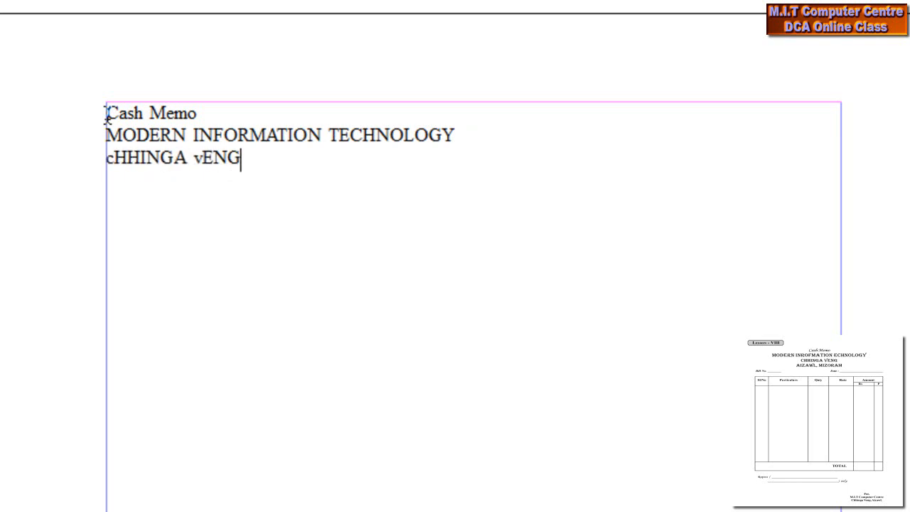
key(BackSpace)
key(BackSpace)
key(BackSpace)
key(BackSpace)
text(VENG)
key(Return)
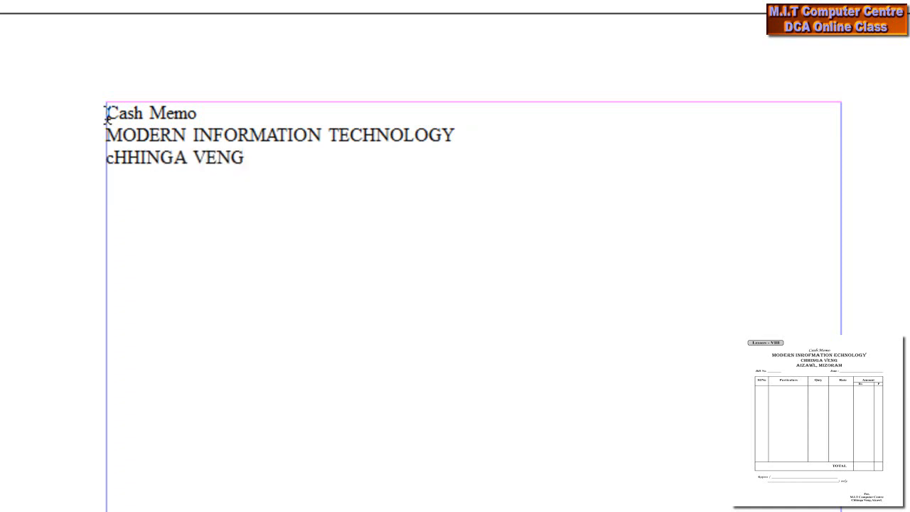
text(AIZA)
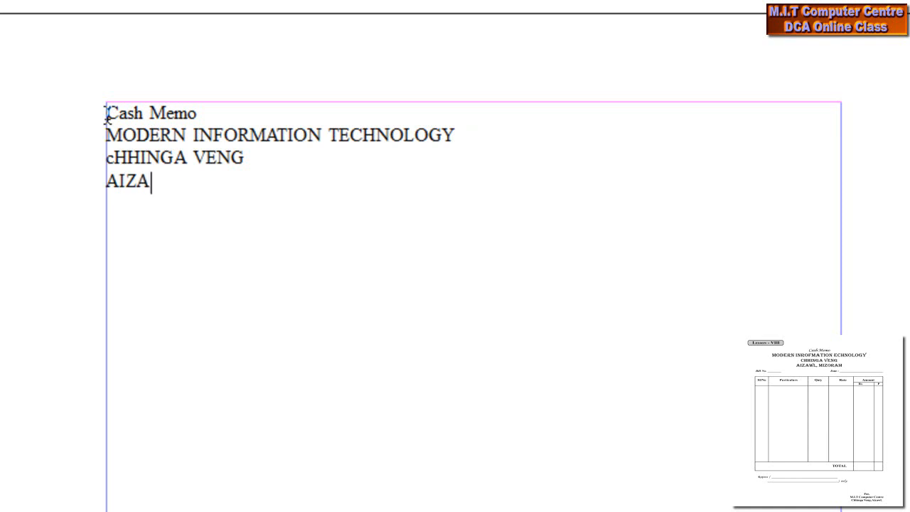
text(WL, MIZORAM)
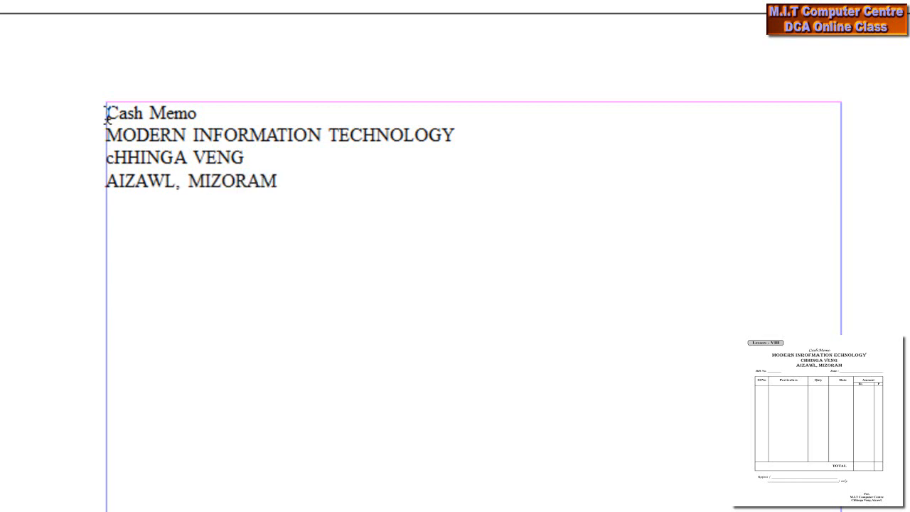
click(114, 158)
key(BackSpace)
text(C)
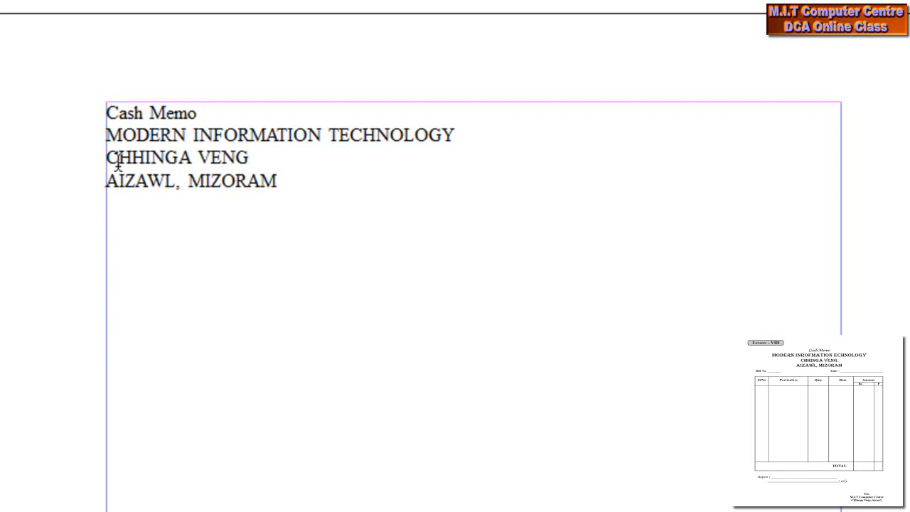
Step: Centre all four heading lines horizontally between the margins
drag(276, 181, 107, 100)
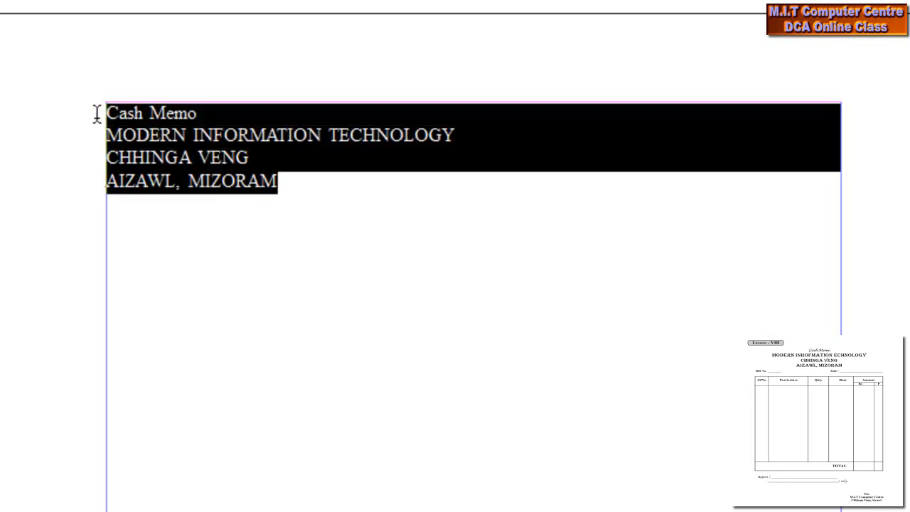
key(ctrl+shift+c)
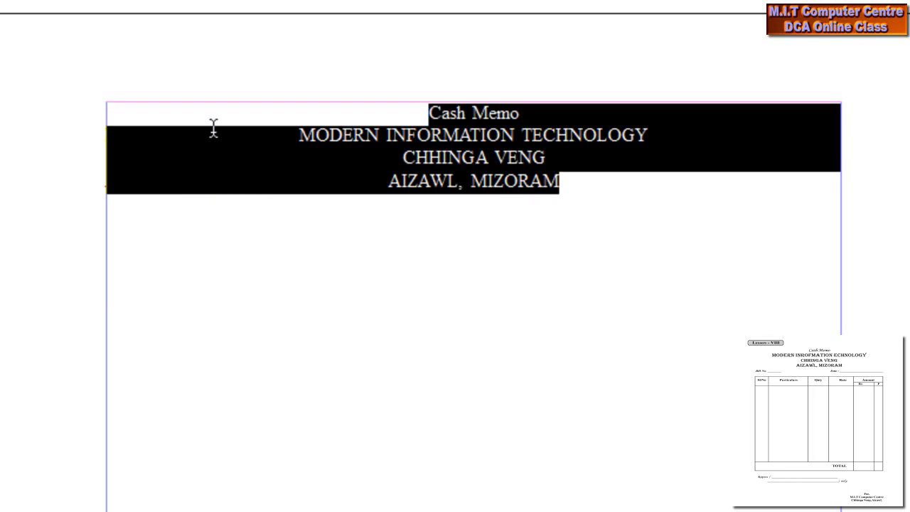
Step: Set the font of the three heading lines below "Cash Memo" to Algerian
click(575, 187)
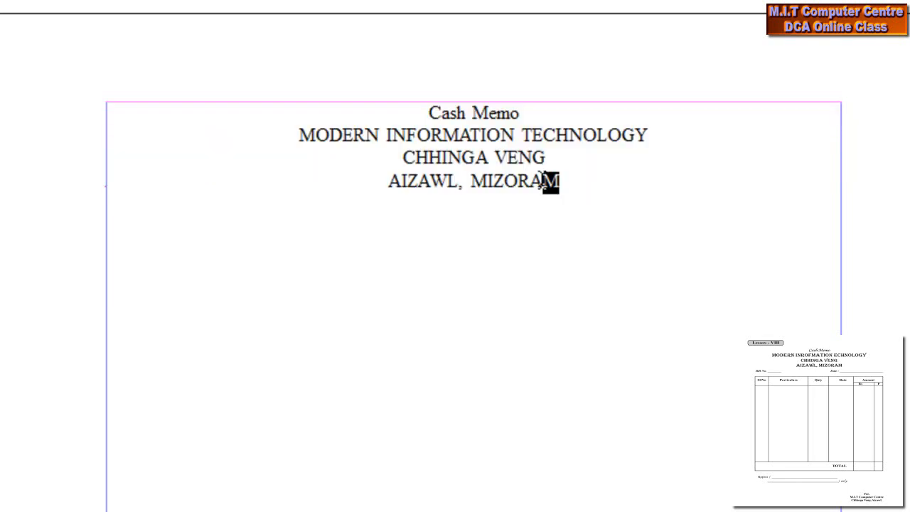
drag(560, 182, 276, 139)
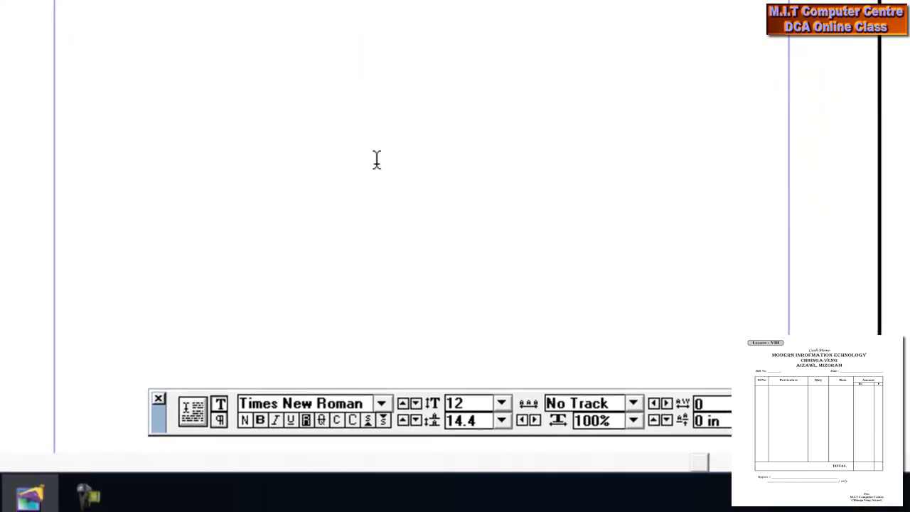
click(380, 395)
text(Algerian)
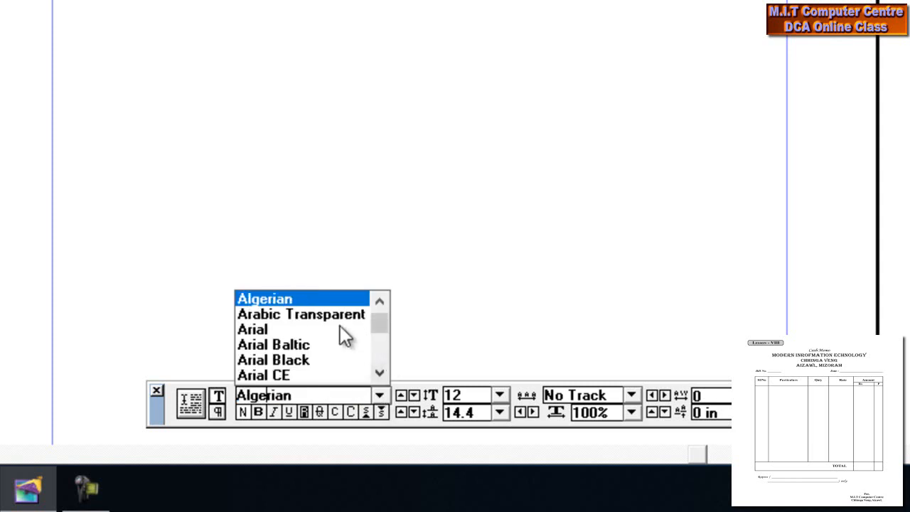
click(320, 298)
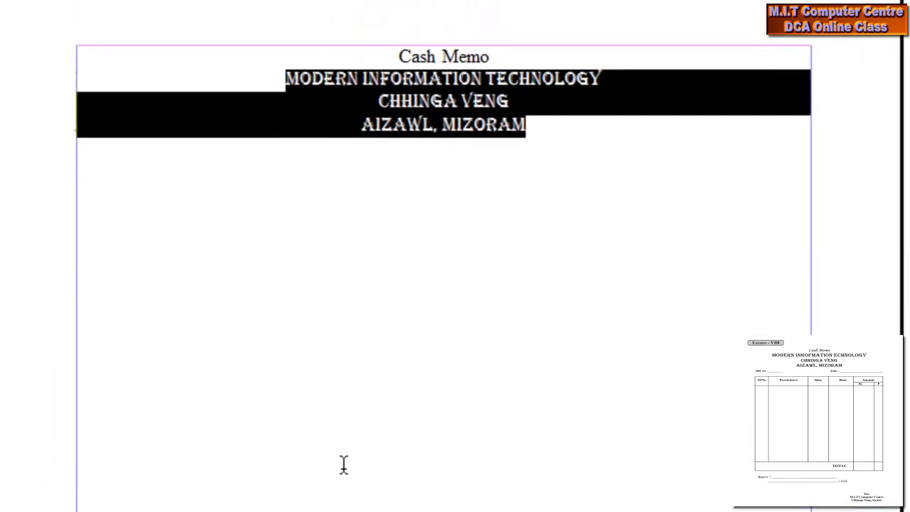
Step: Enlarge the three Algerian heading lines by five size increments
key(ctrl+shift+period)
key(ctrl+shift+period)
key(ctrl+shift+period)
key(ctrl+shift+period)
key(ctrl+shift+period)
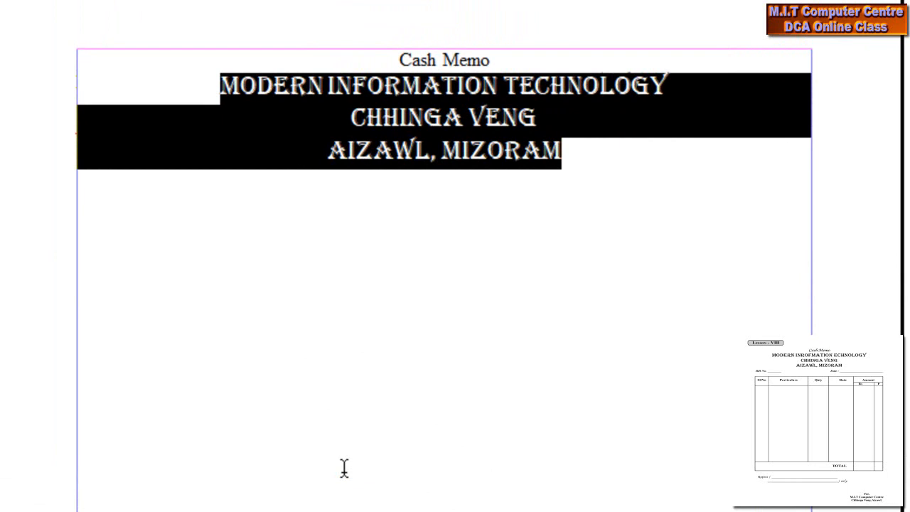
key(ctrl+shift+comma)
key(ctrl+shift+comma)
key(ctrl+shift+period)
key(ctrl+shift+period)
Step: Add a separate line below the heading with "Bill No." and "Date :", each followed by an underscore blank
click(77, 194)
text(Bill )
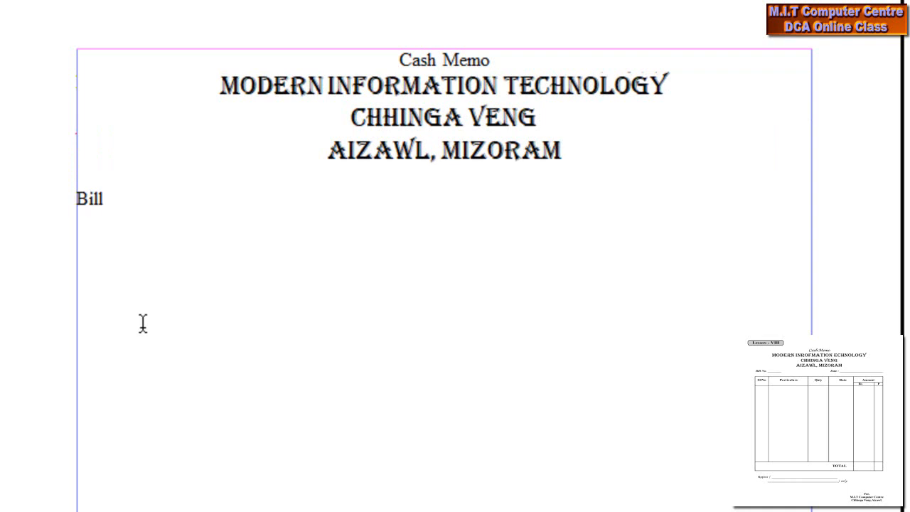
text(No.)
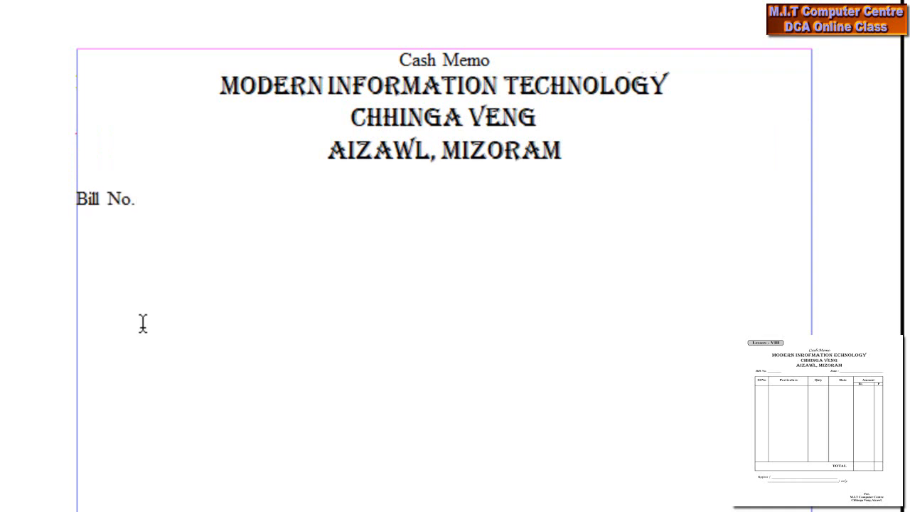
text(_______________)
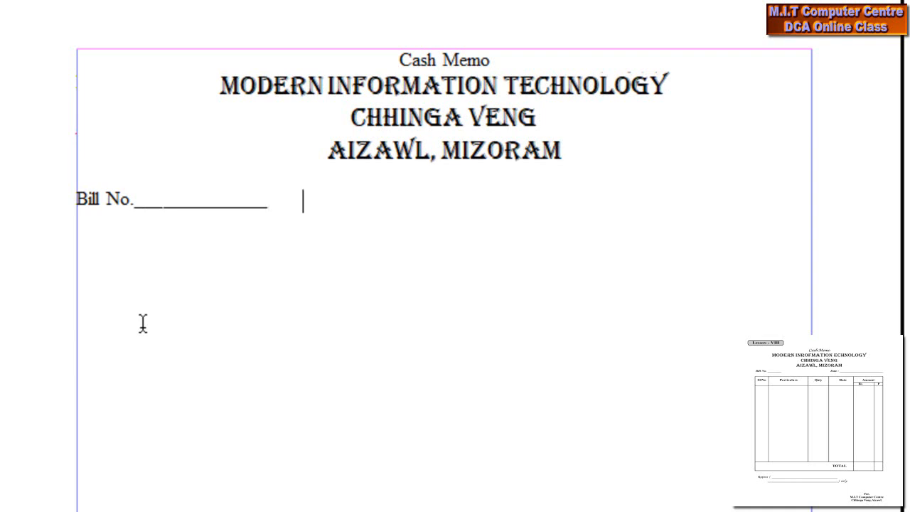
text(Date)
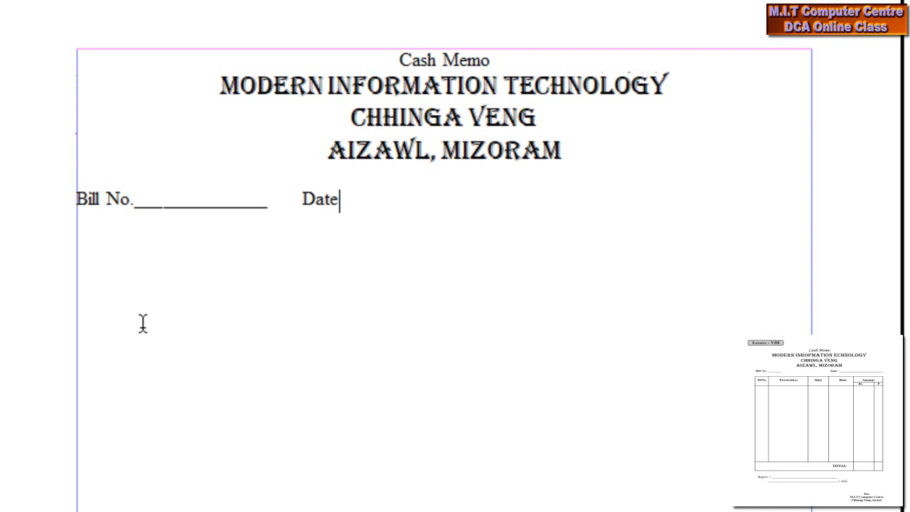
text( : ____________________)
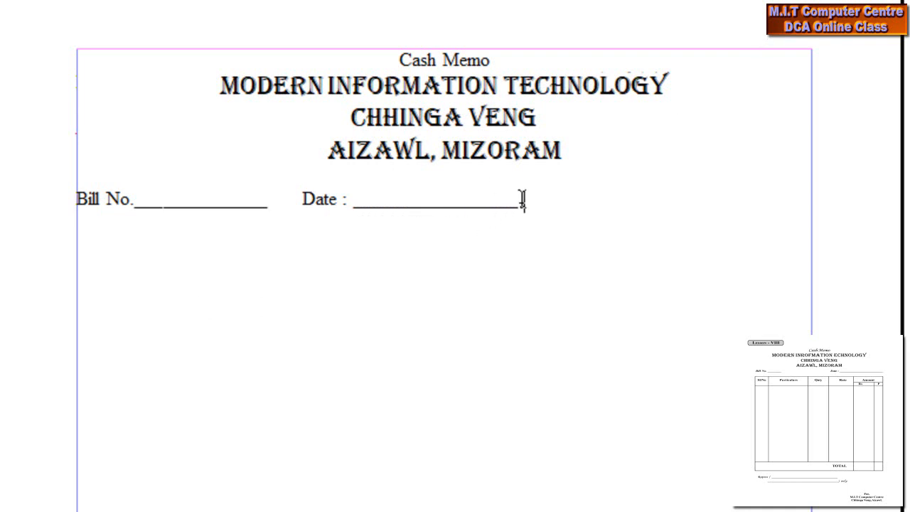
Step: Set a left tab stop at about 4.2 inches on the Bill No. line to shift the Date field
drag(67, 282, 44, 241)
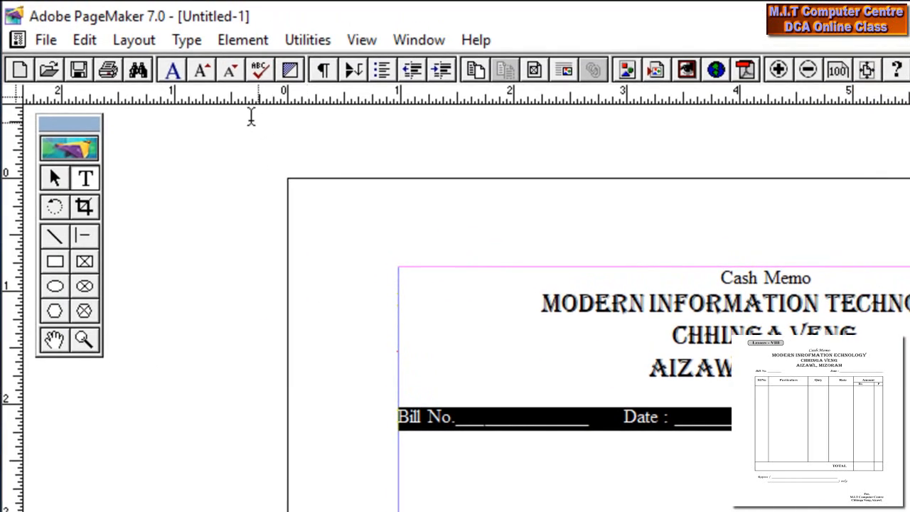
click(185, 40)
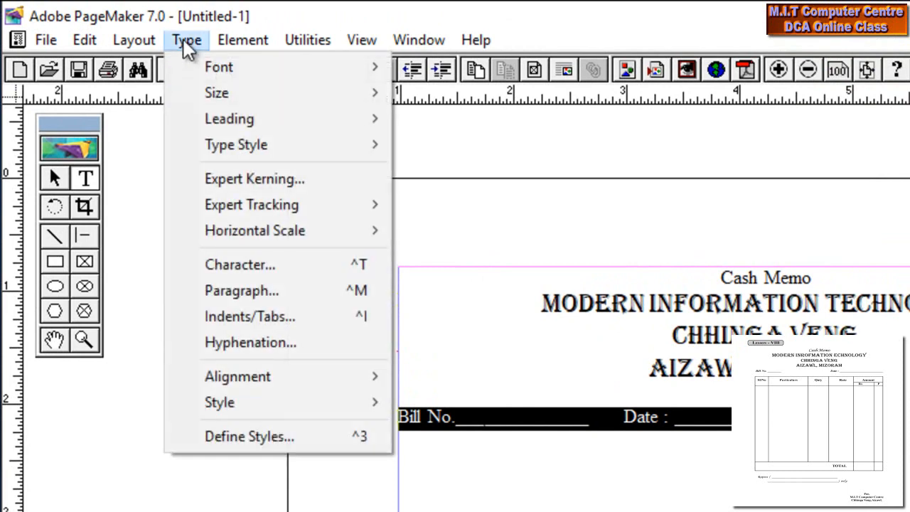
click(215, 304)
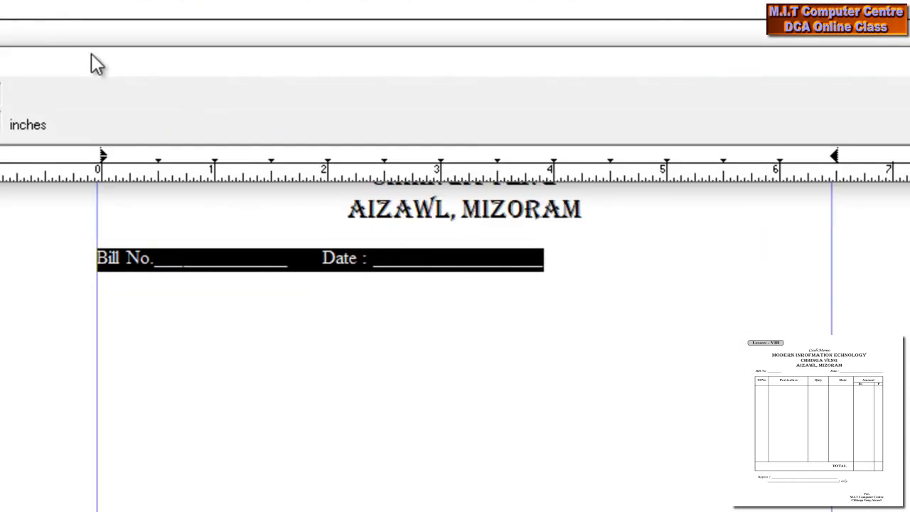
drag(91, 57, 85, 70)
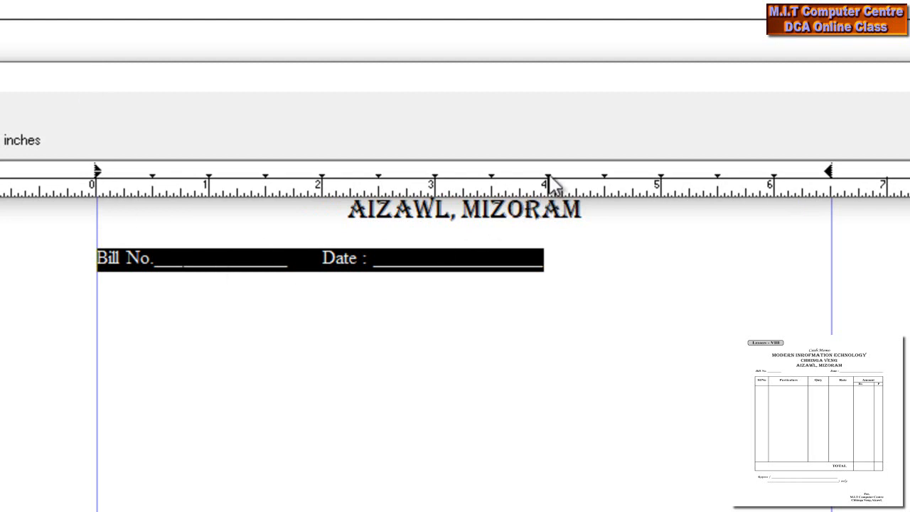
click(724, 137)
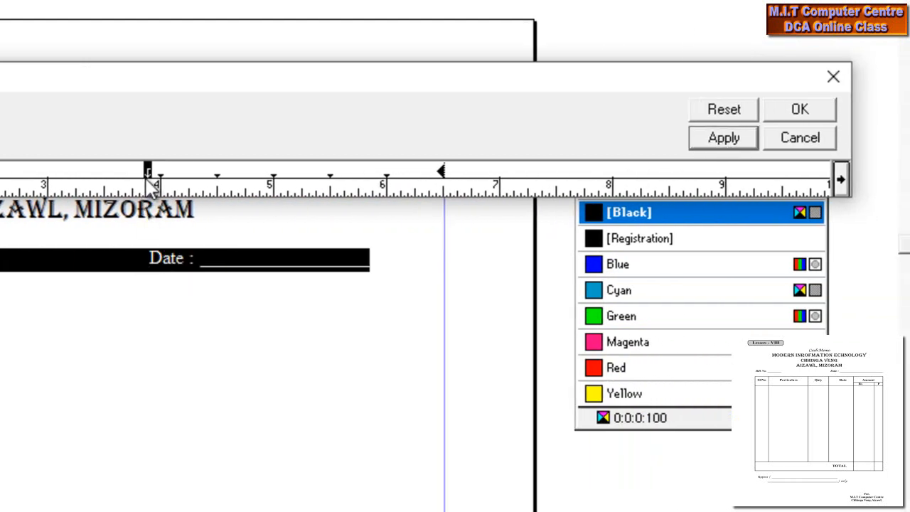
drag(149, 177, 187, 182)
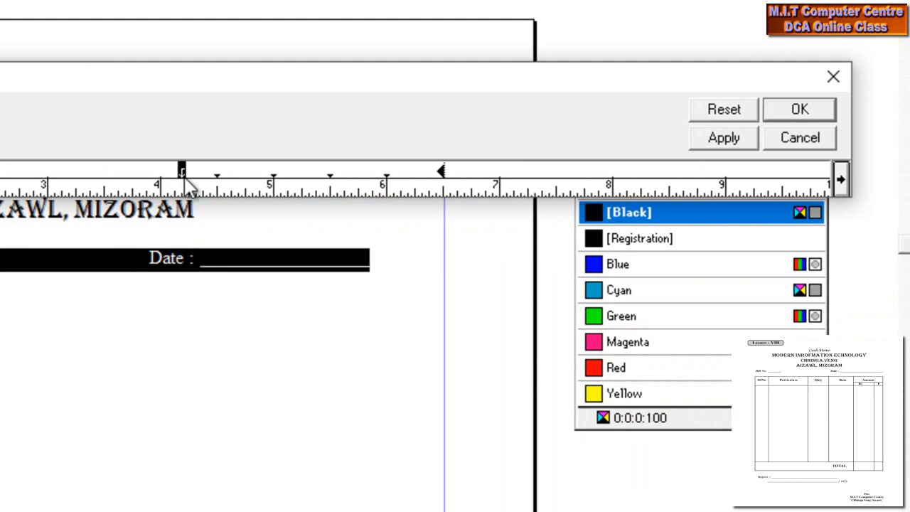
click(724, 137)
click(800, 109)
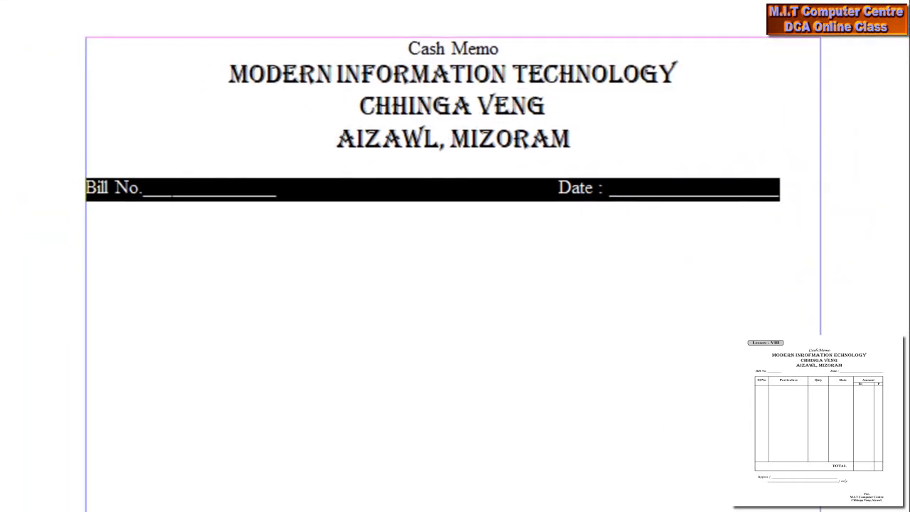
click(237, 246)
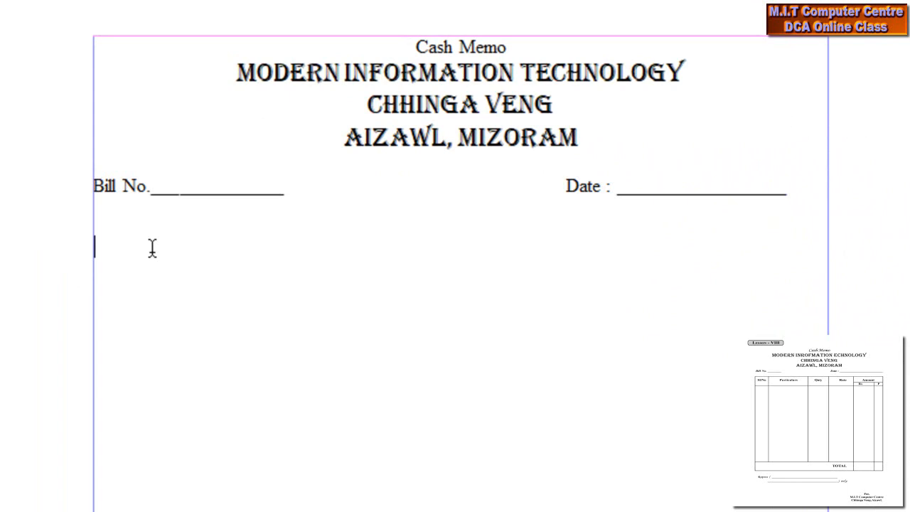
Step: Insert a new Adobe Table 3.0 object on the line below the Bill No. field
click(94, 212)
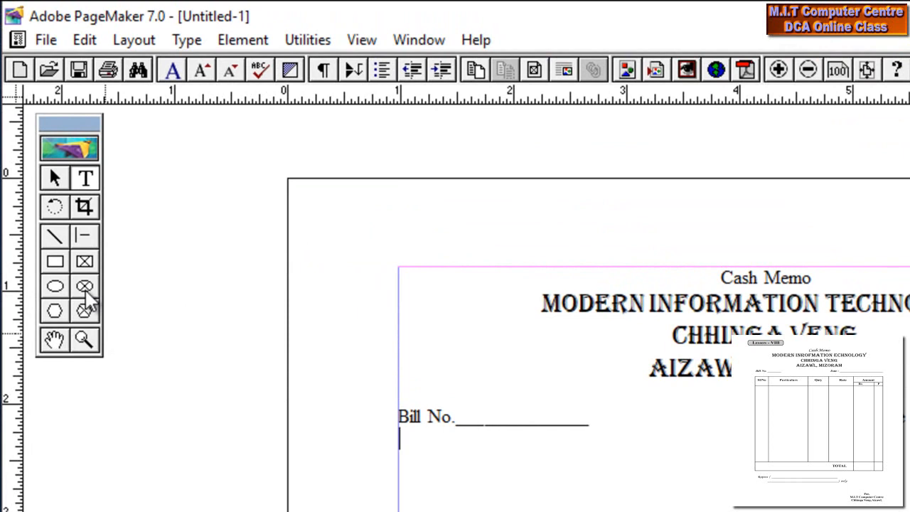
click(82, 41)
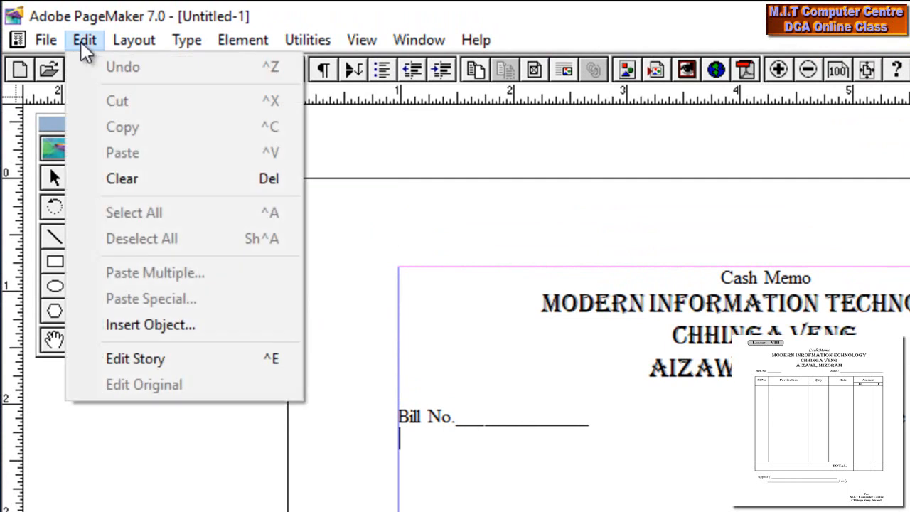
click(136, 330)
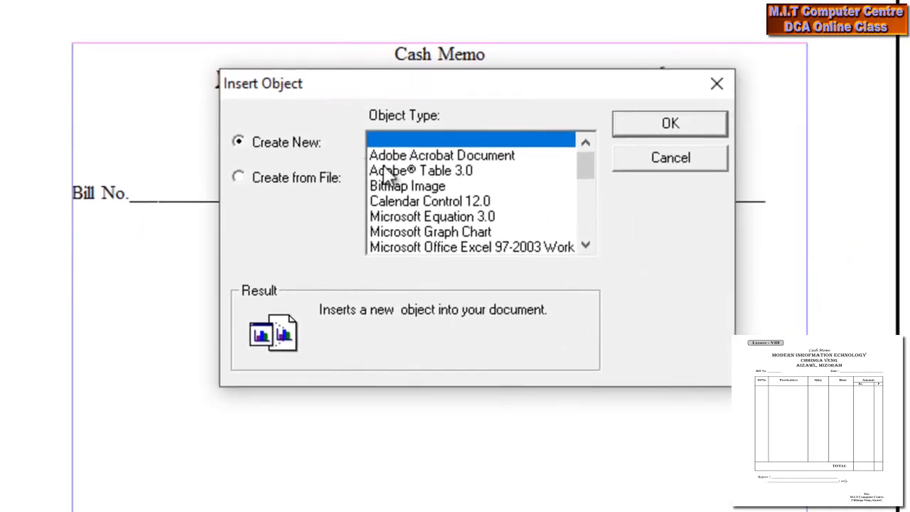
click(402, 174)
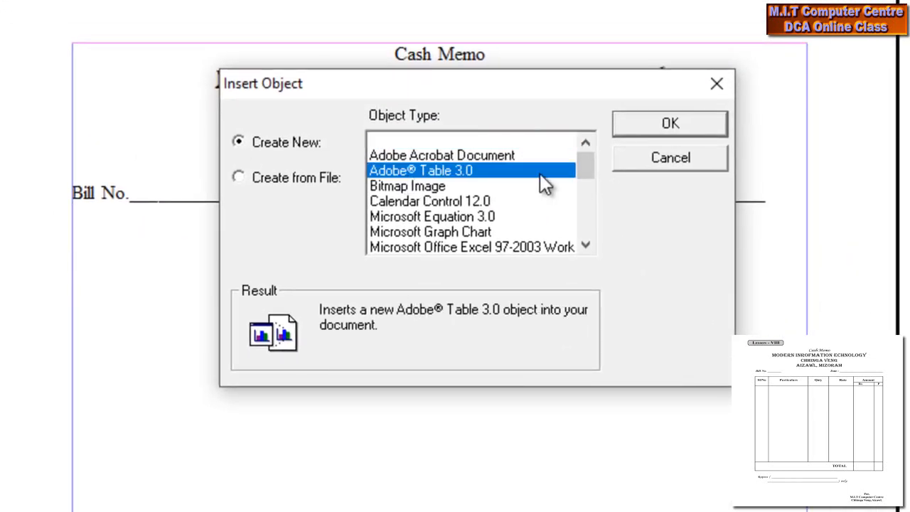
click(628, 128)
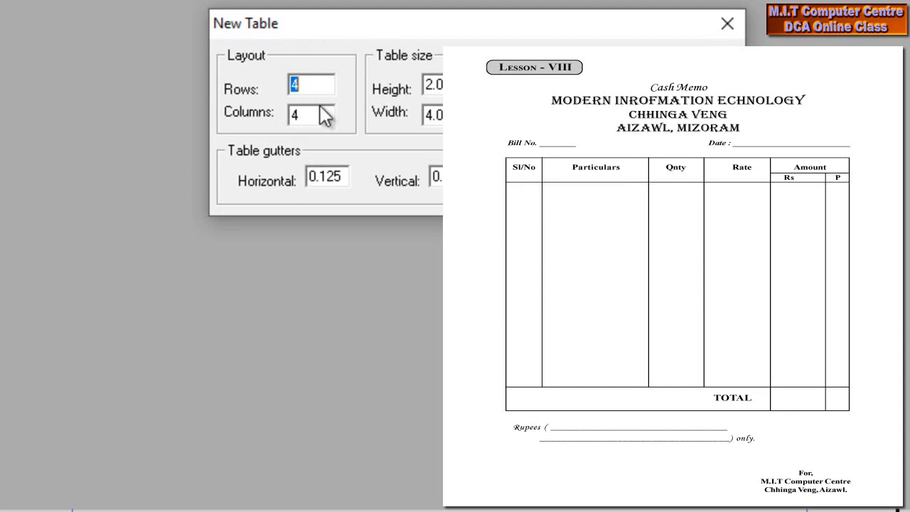
Step: Create the table with 4 rows and 6 columns and maximize its editing window
drag(320, 112, 267, 118)
text(6)
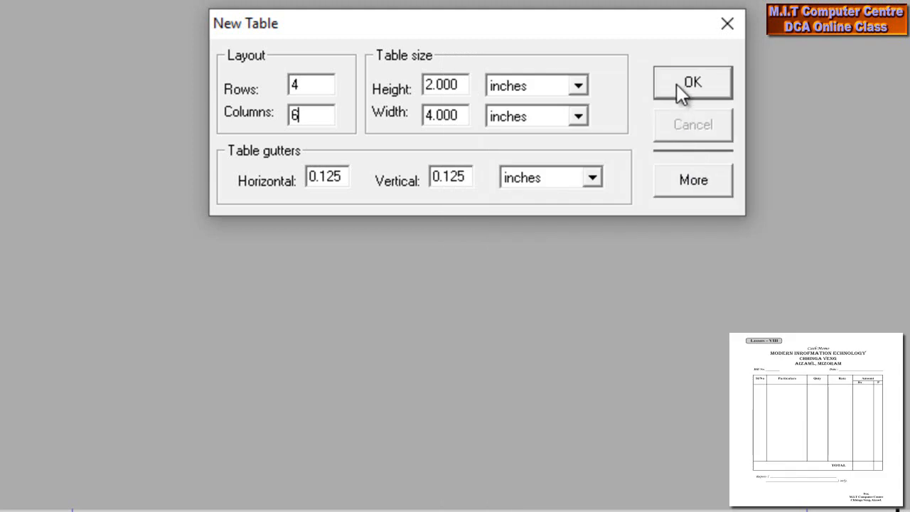
click(678, 83)
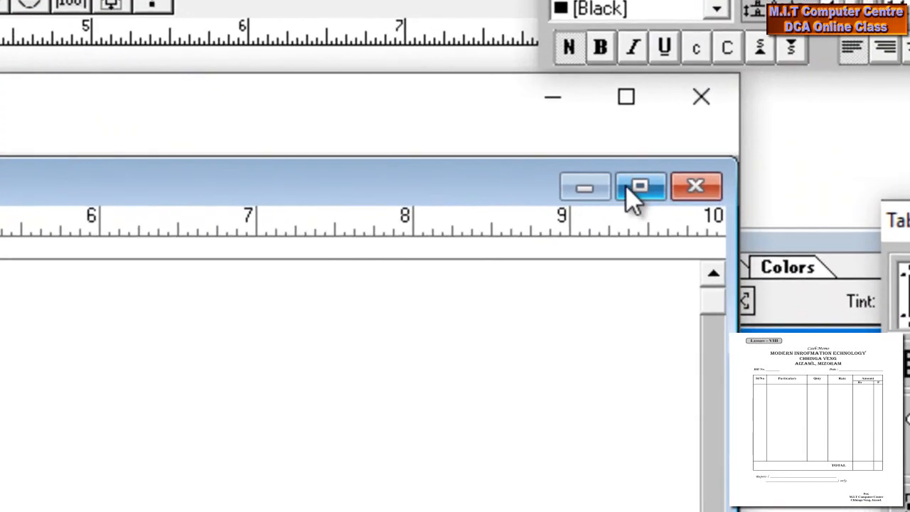
click(636, 188)
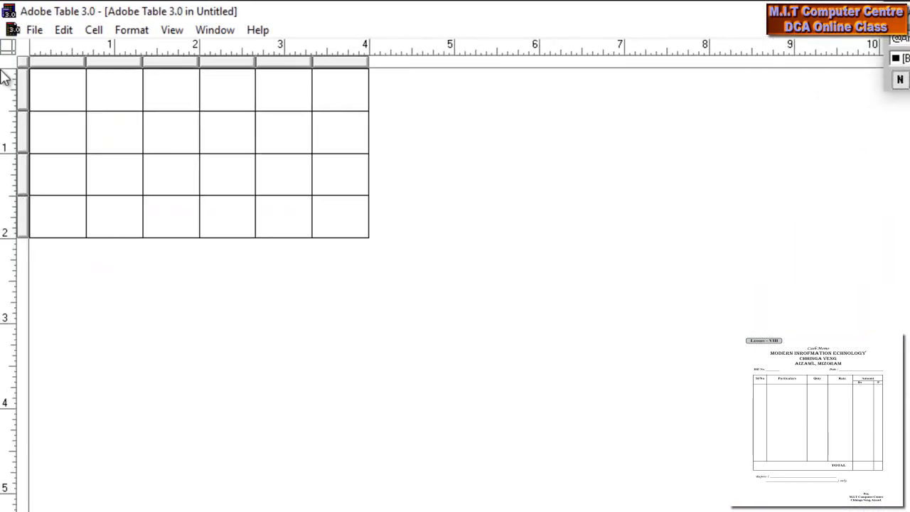
Step: Widen the table's second column to about 2.2 inches
click(58, 62)
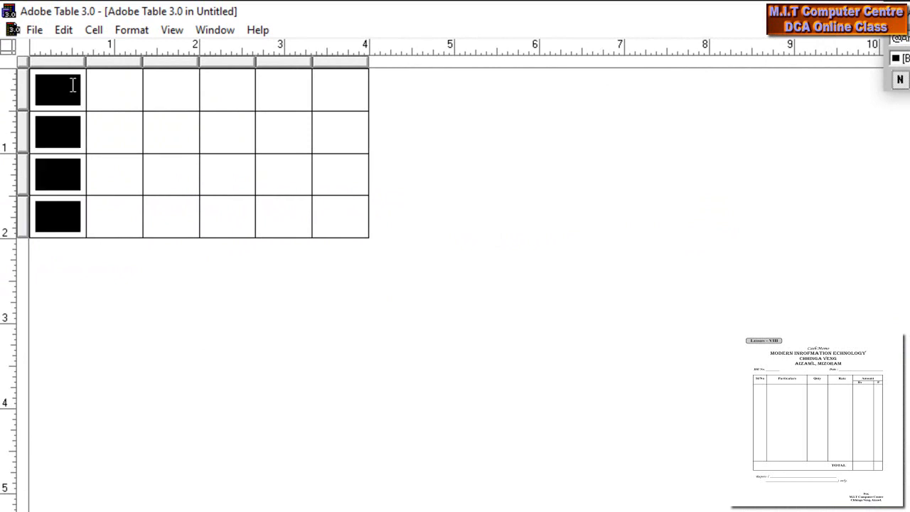
click(119, 118)
click(114, 112)
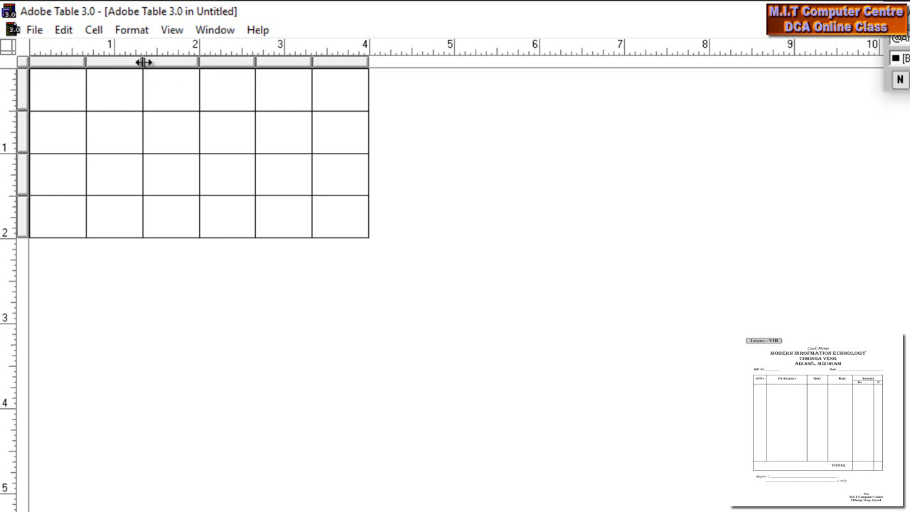
mouse_move(143, 61)
mouse_down()
mouse_move(223, 62)
mouse_move(155, 62)
mouse_up()
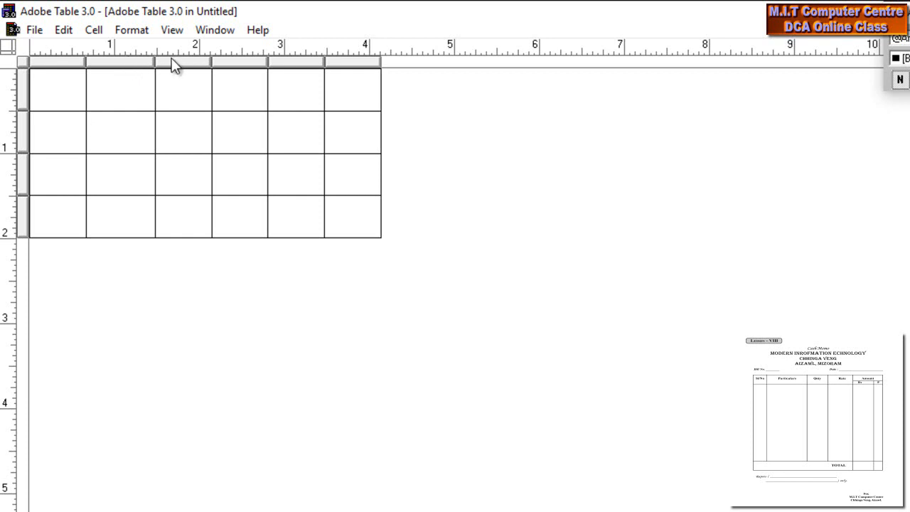
drag(157, 65, 267, 64)
drag(159, 61, 270, 62)
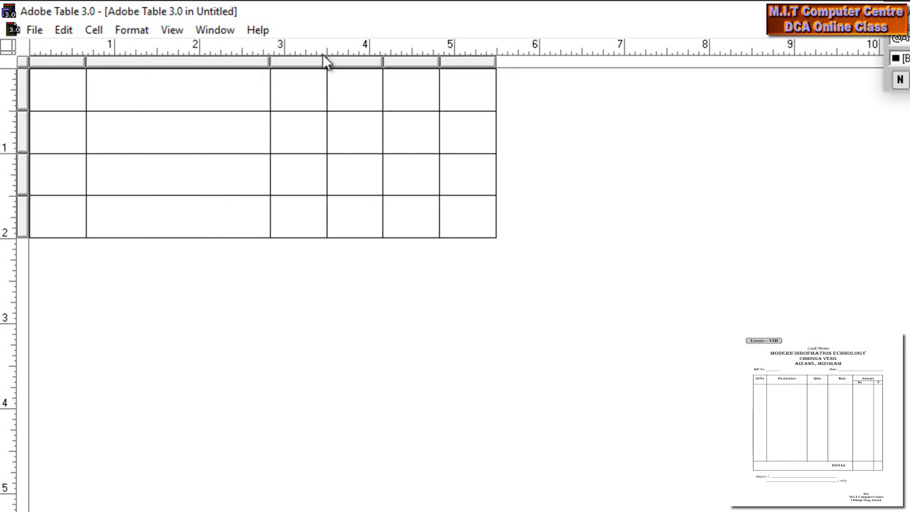
Step: Widen the third, fourth and fifth columns to about 0.9 inch each and narrow the last column to about 0.4 inch
drag(324, 62, 351, 63)
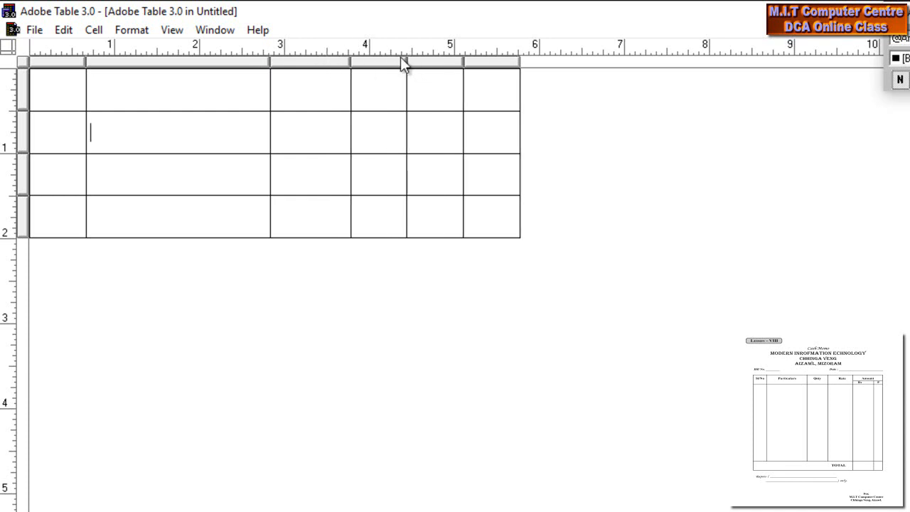
drag(407, 62, 430, 63)
drag(485, 60, 509, 60)
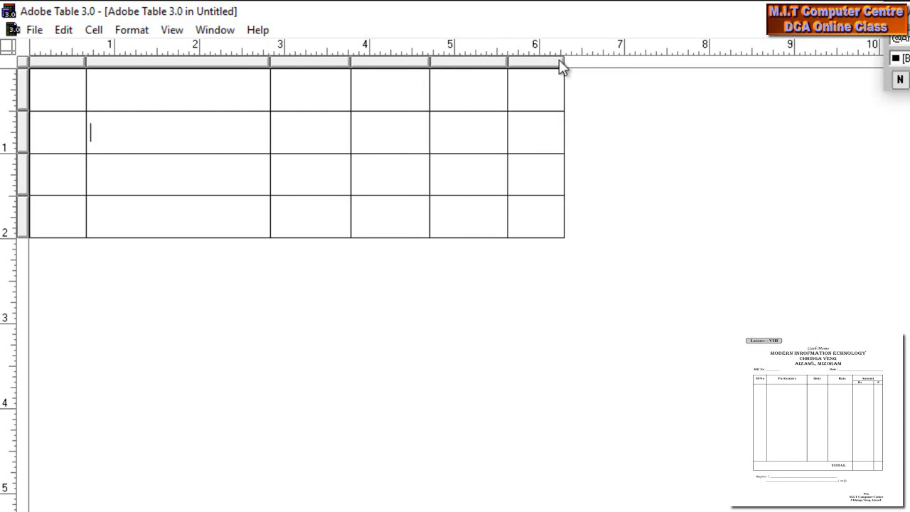
drag(563, 63, 544, 63)
Step: Reduce the first two rows to about 0.3 inch high and stretch the third row to about 3.7 inches
drag(31, 111, 32, 93)
drag(27, 136, 29, 115)
drag(23, 158, 24, 436)
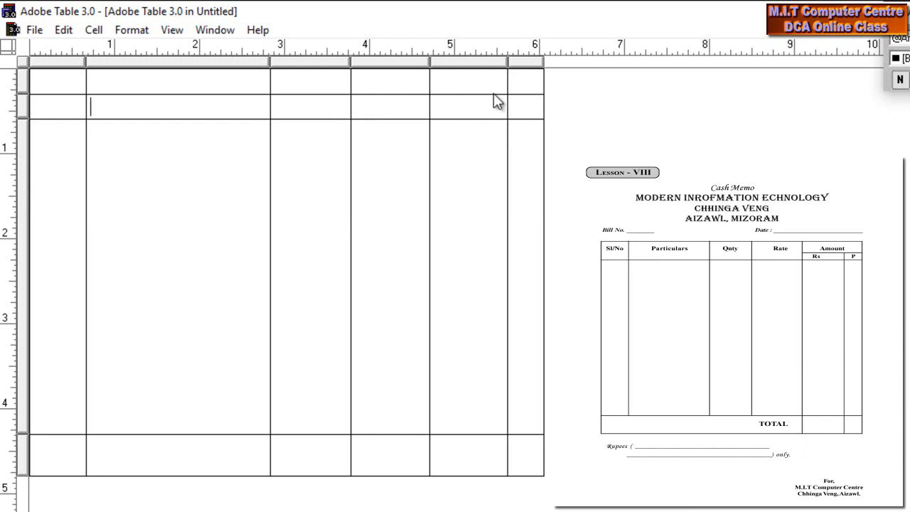
Step: Group the top two cells of the first column into one header cell
click(57, 81)
drag(57, 81, 57, 104)
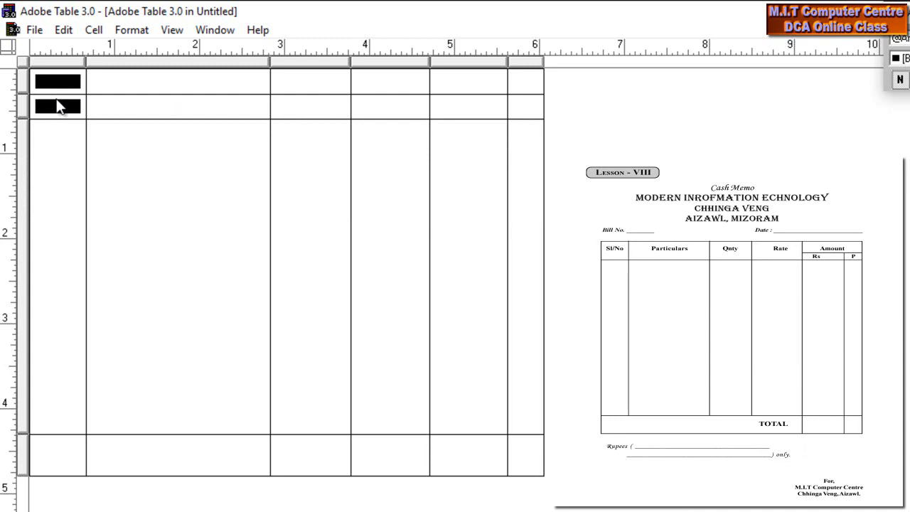
drag(66, 81, 138, 85)
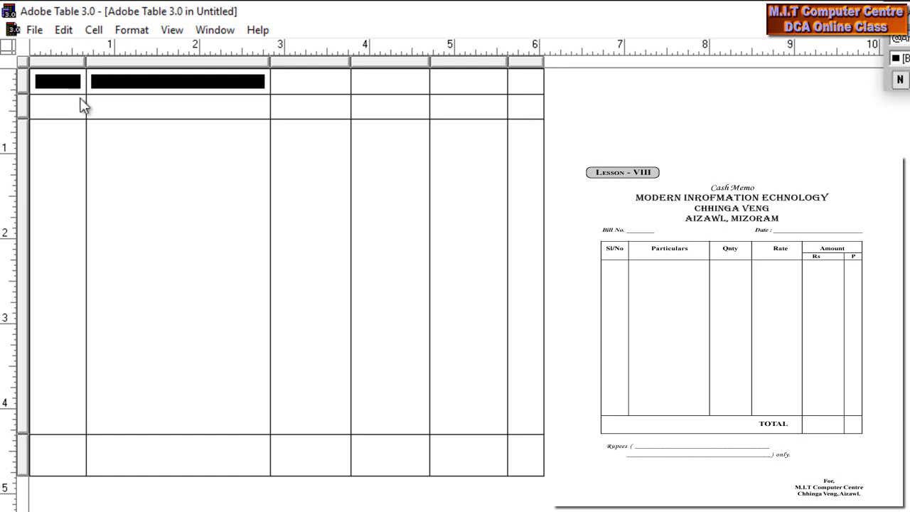
click(61, 93)
drag(65, 80, 65, 105)
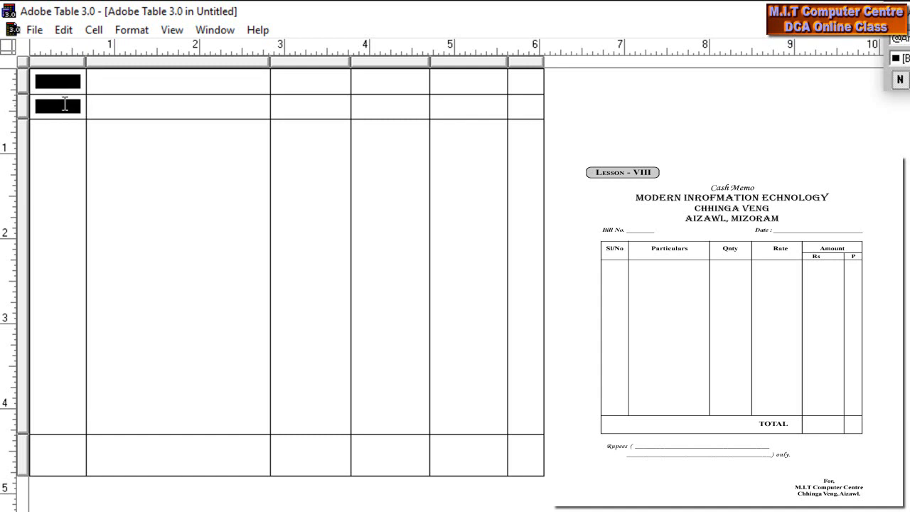
right_click(65, 104)
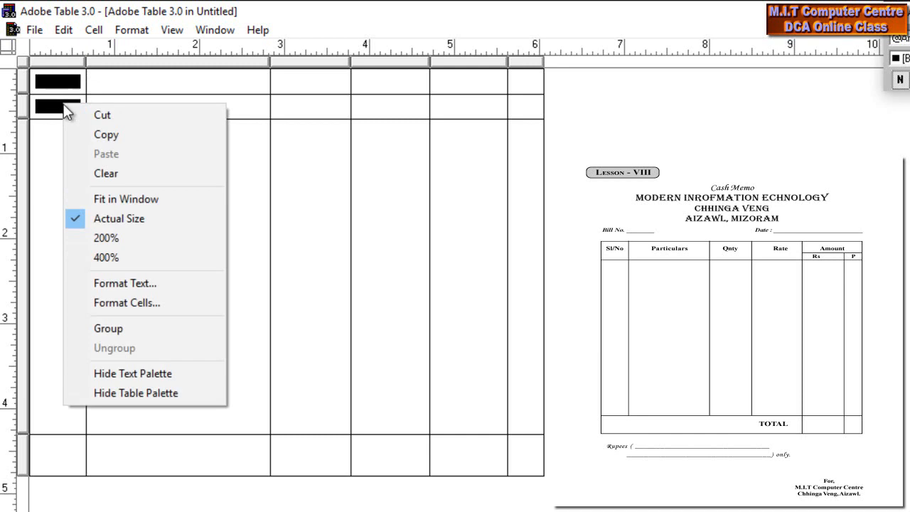
click(113, 328)
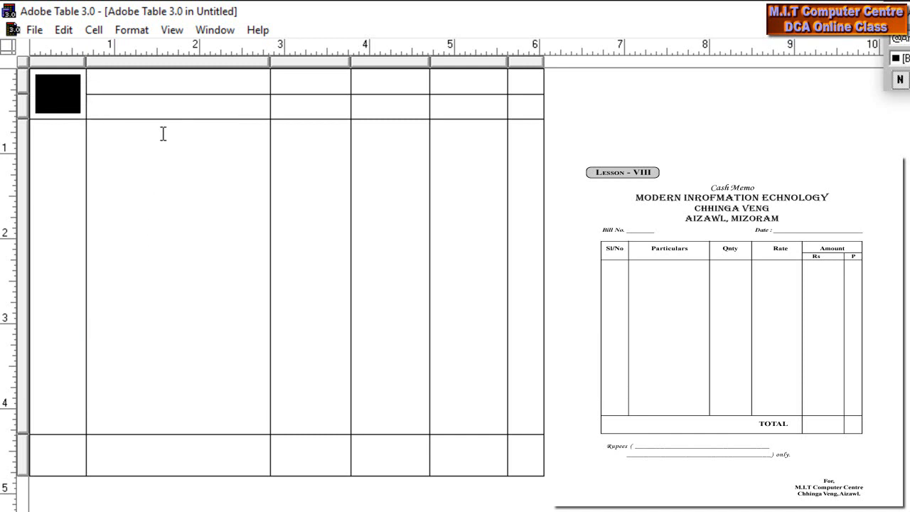
Step: Group the top two cells in each of the second, third and fourth columns
drag(171, 84, 170, 98)
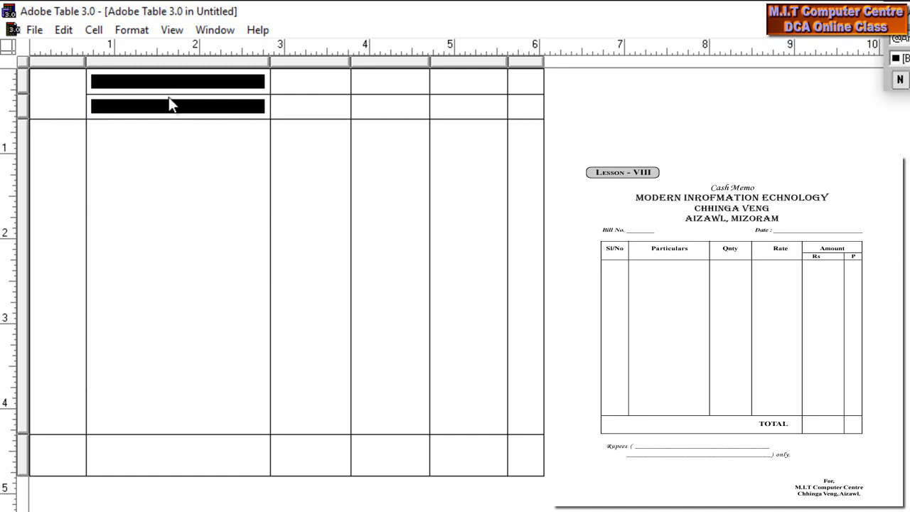
key(ctrl+g)
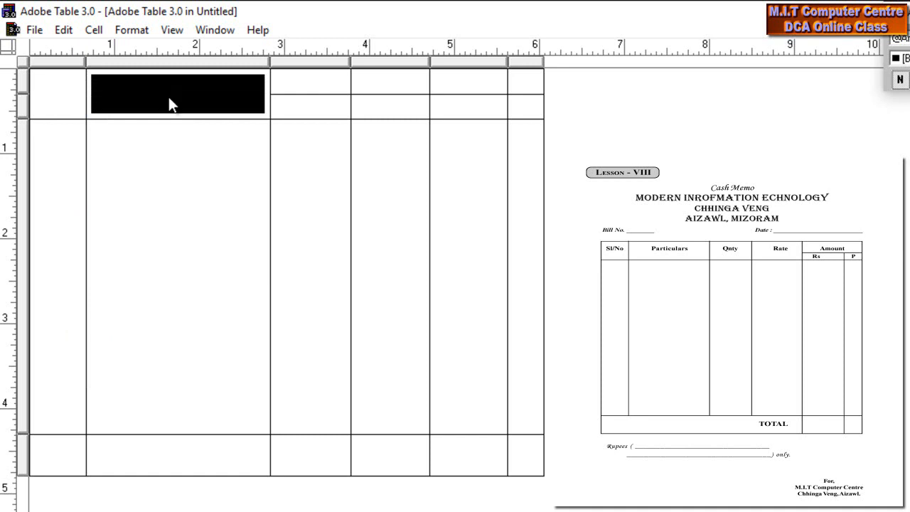
drag(300, 85, 301, 106)
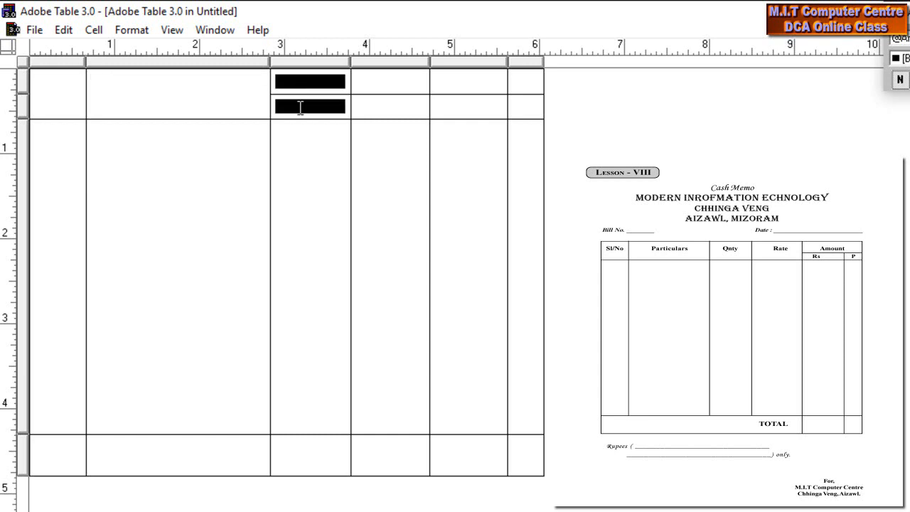
click(173, 30)
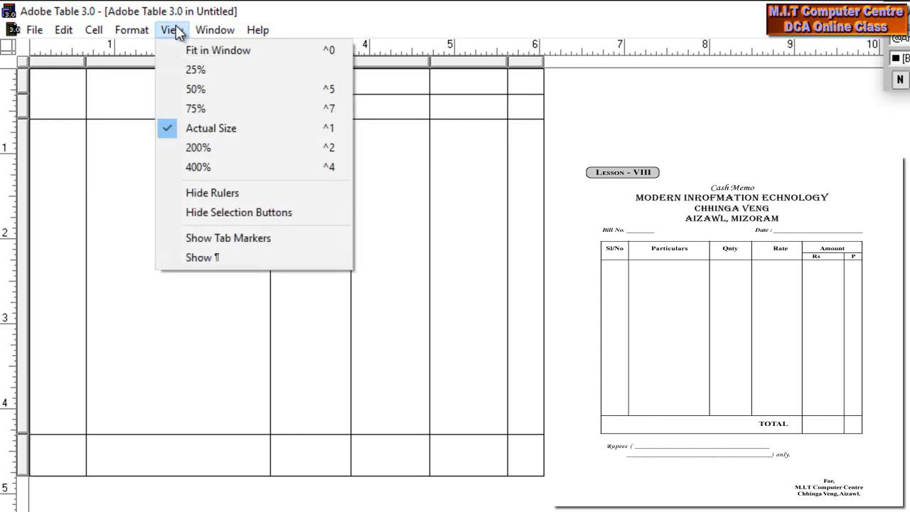
click(176, 30)
click(94, 30)
mouse_move(132, 30)
mouse_move(95, 32)
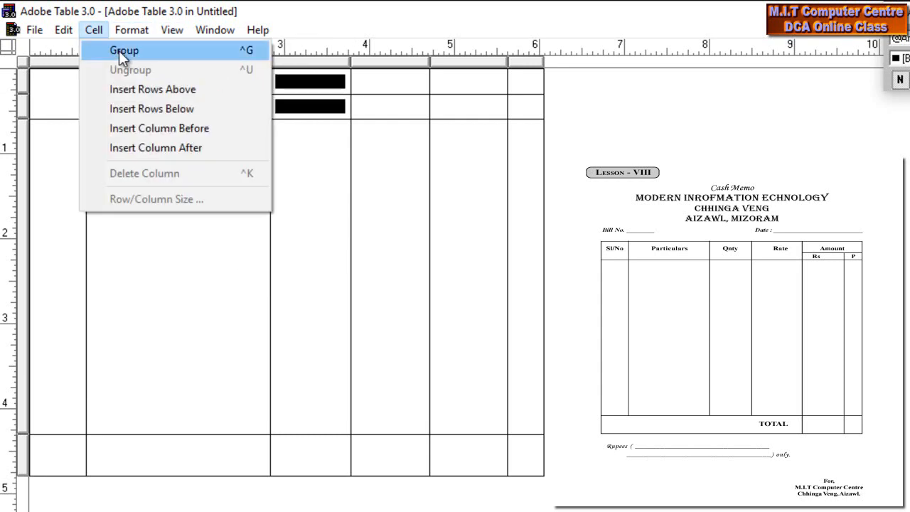
click(119, 51)
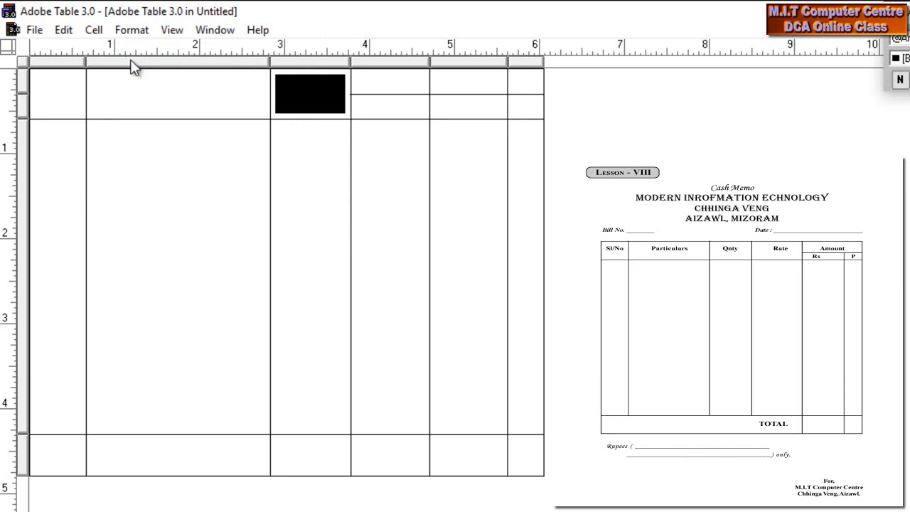
drag(376, 77, 380, 102)
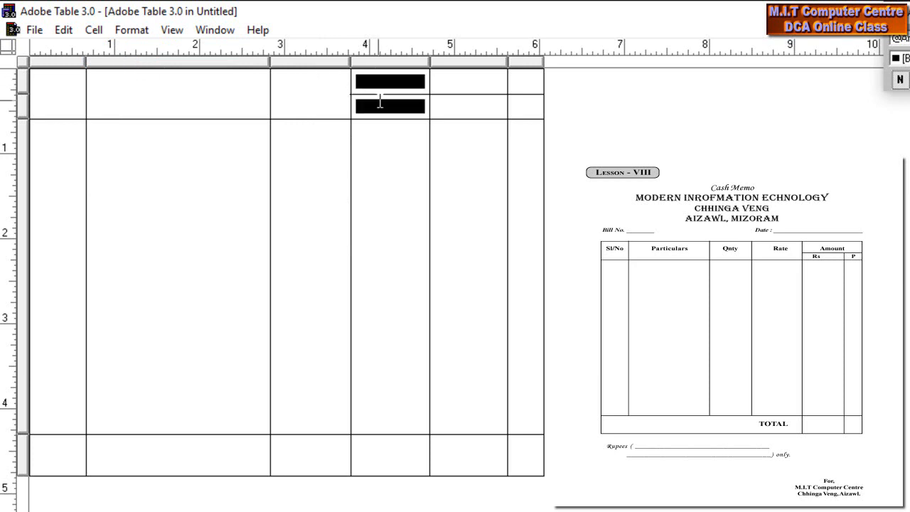
right_click(380, 102)
click(425, 325)
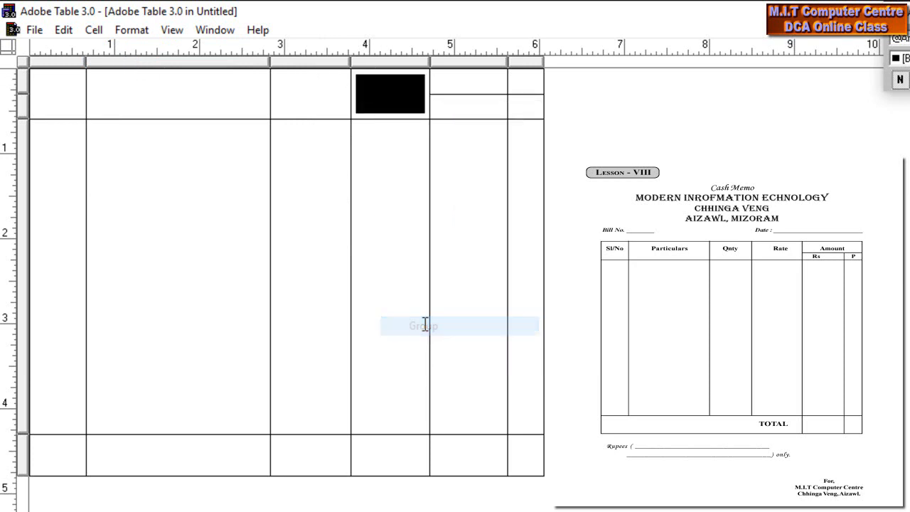
Step: Group the last two cells of the first row and the first four cells of the bottom row
drag(475, 81, 516, 84)
right_click(517, 84)
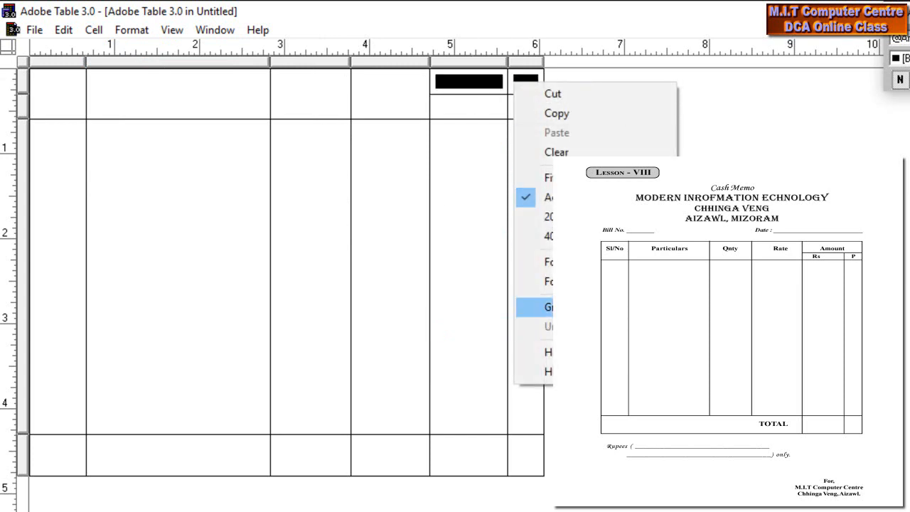
click(534, 306)
drag(74, 453, 386, 447)
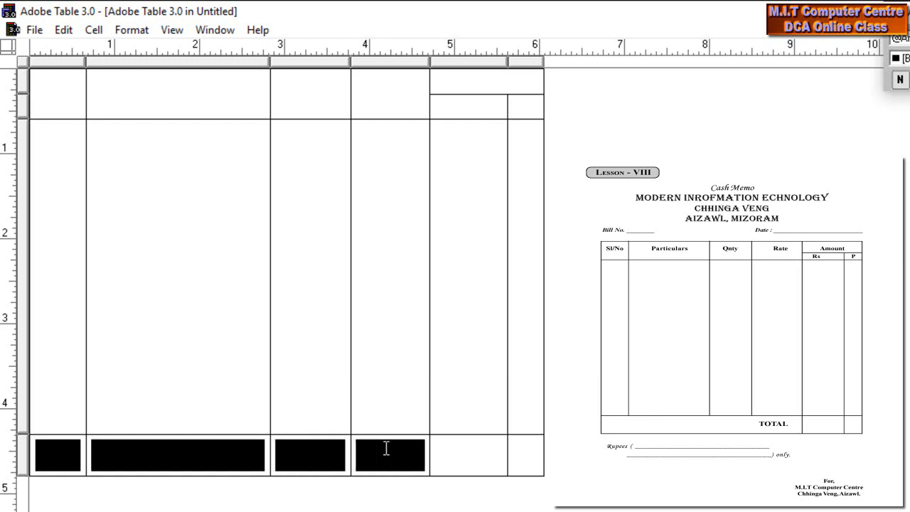
right_click(387, 448)
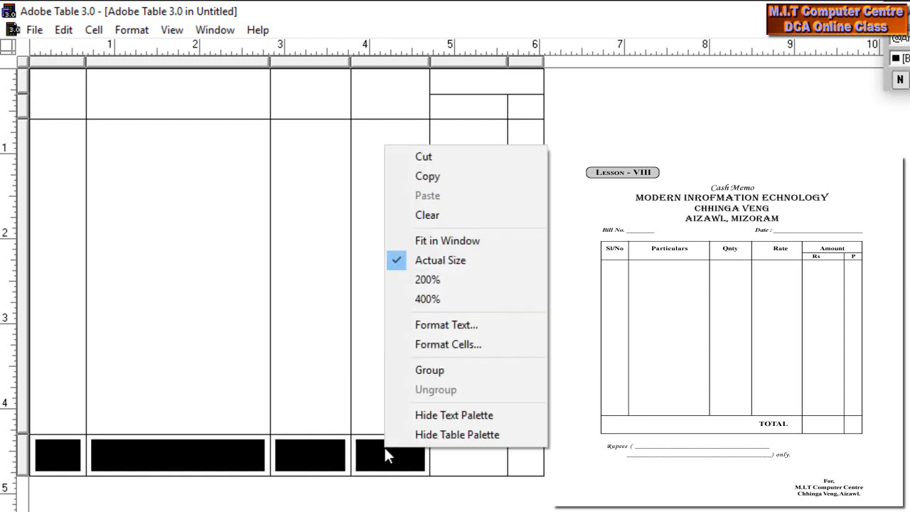
click(441, 369)
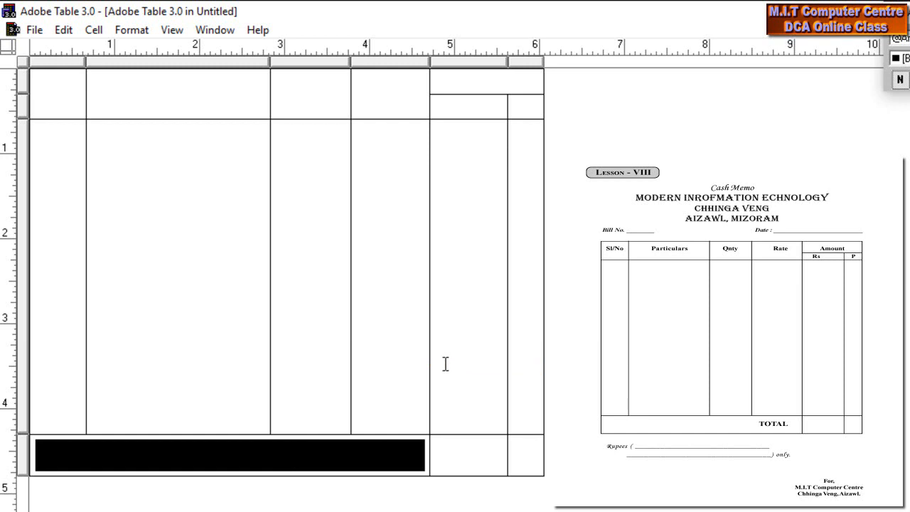
Step: Fill in the header cells with "Sl.No", "Particular", "Qnty", "Rate" and "Amount"
click(53, 97)
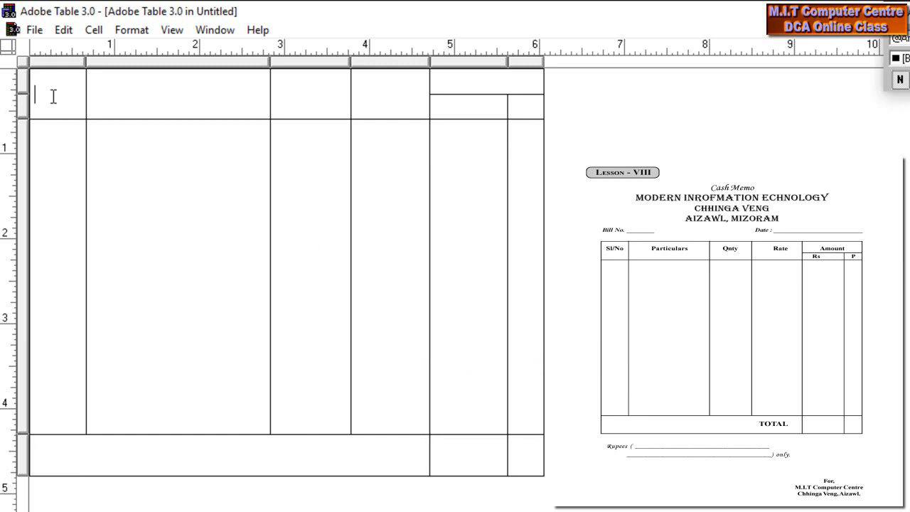
text(Sl.No)
key(Tab)
text(Particular)
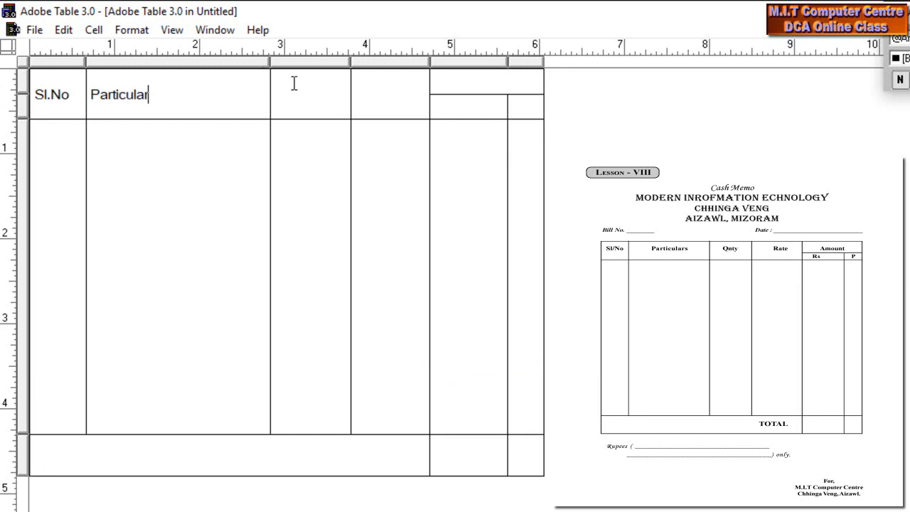
text(Q)
text(nty)
text(Rate)
text(Amount)
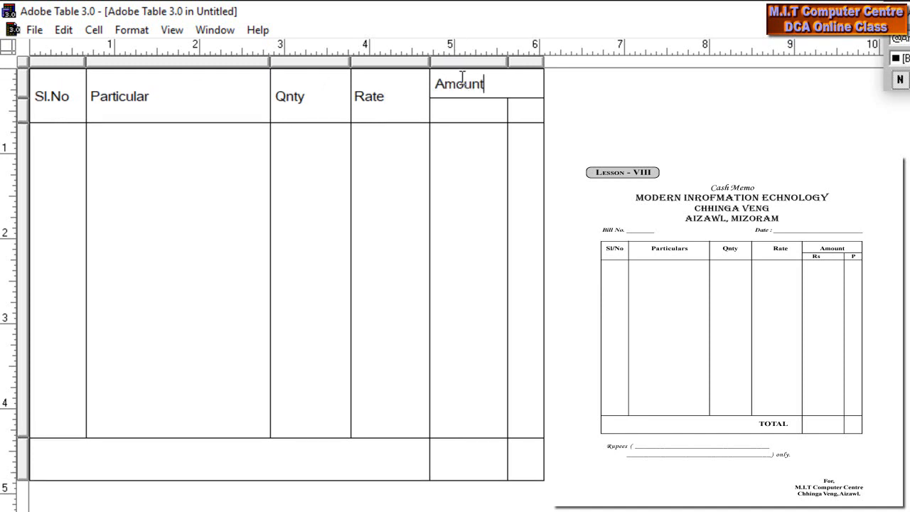
Step: Enter "Rs" and "P" in the two cells under Amount and "TOTAL" in the wide bottom-row cell
text(Rs)
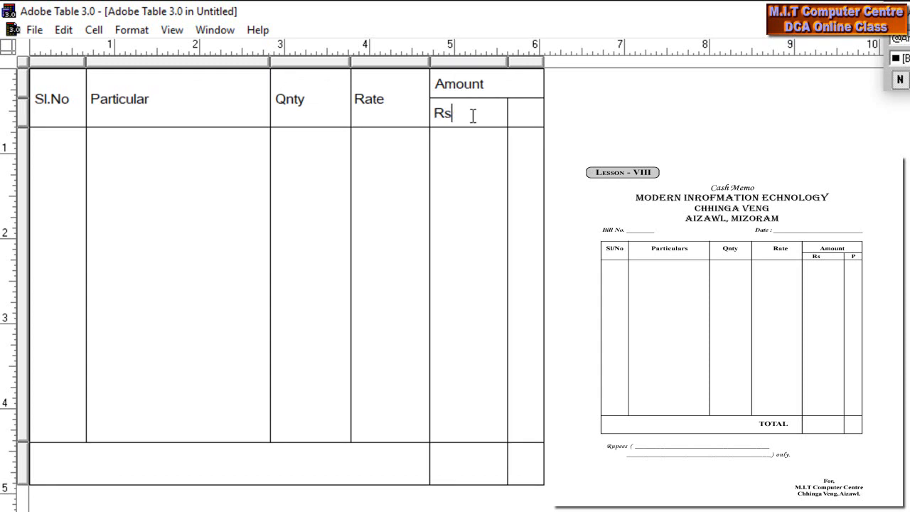
click(514, 113)
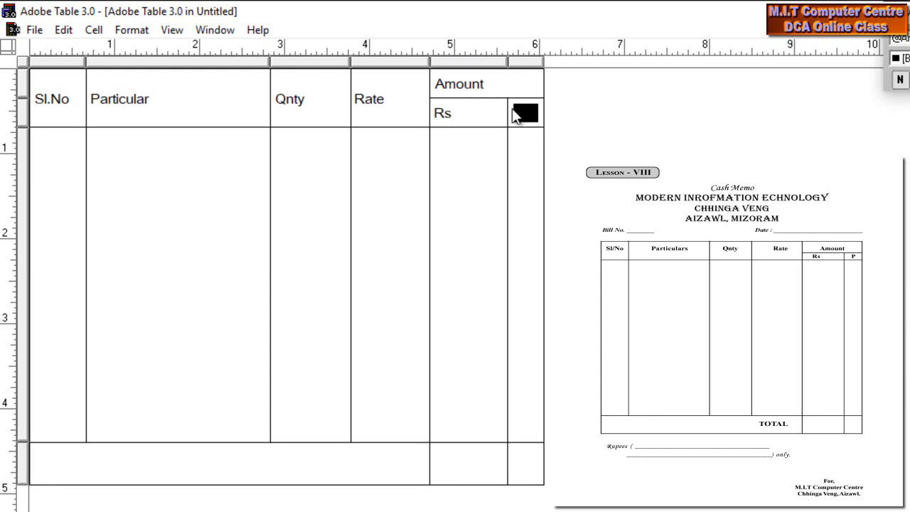
click(535, 116)
text(P)
click(159, 466)
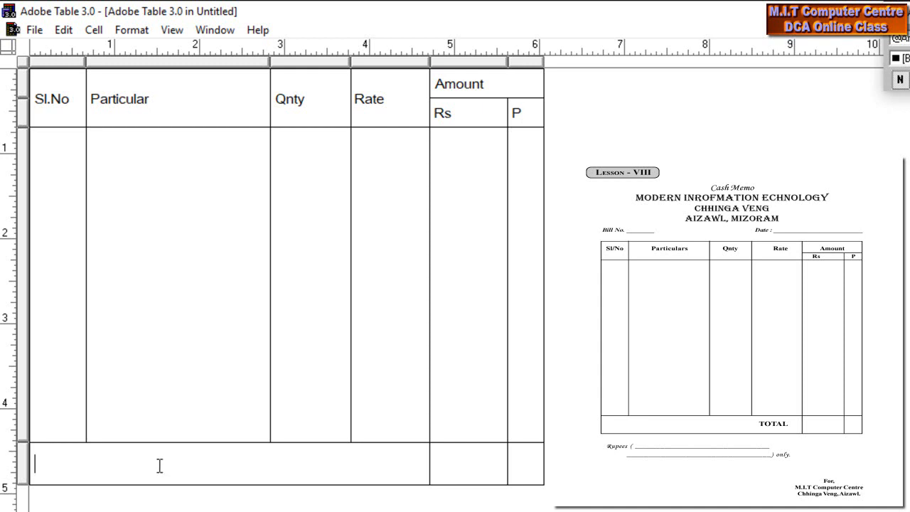
text(TOTAL)
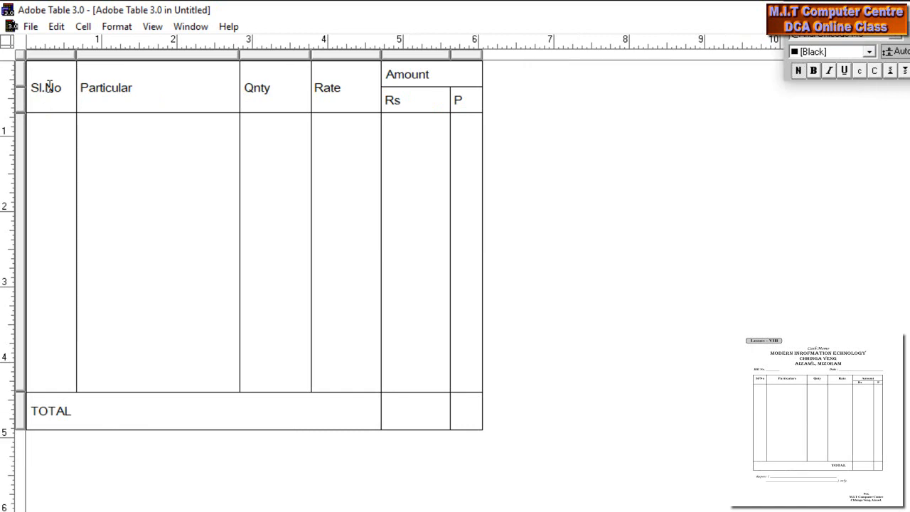
Step: Centre the text of all header cells, including Rs and P, and make it bold
drag(41, 86, 468, 101)
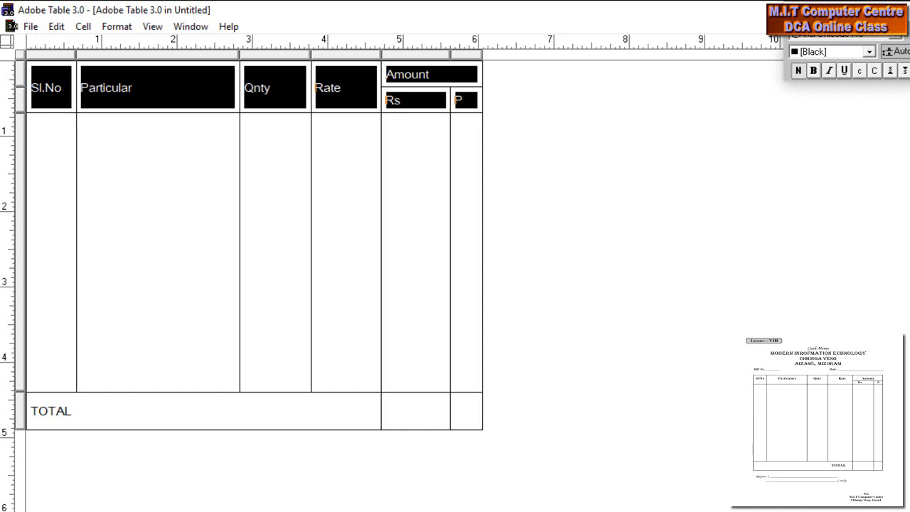
drag(876, 19, 581, 134)
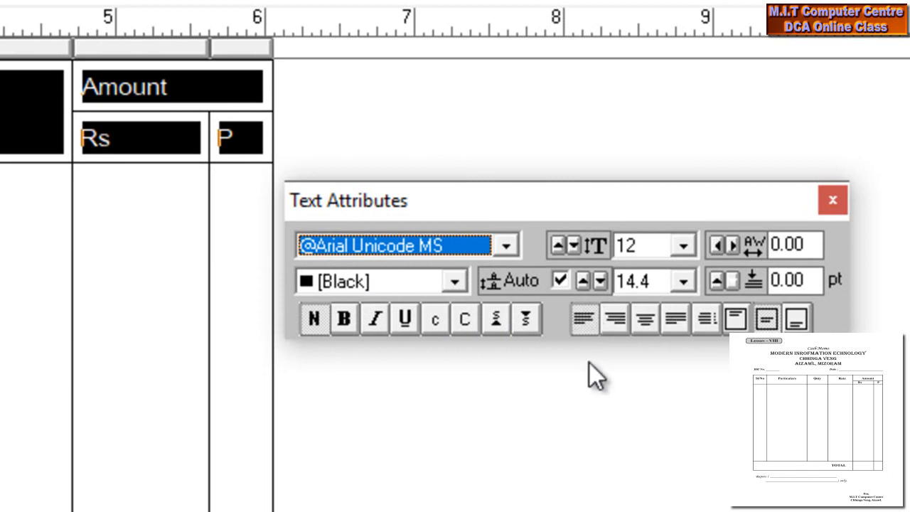
click(646, 321)
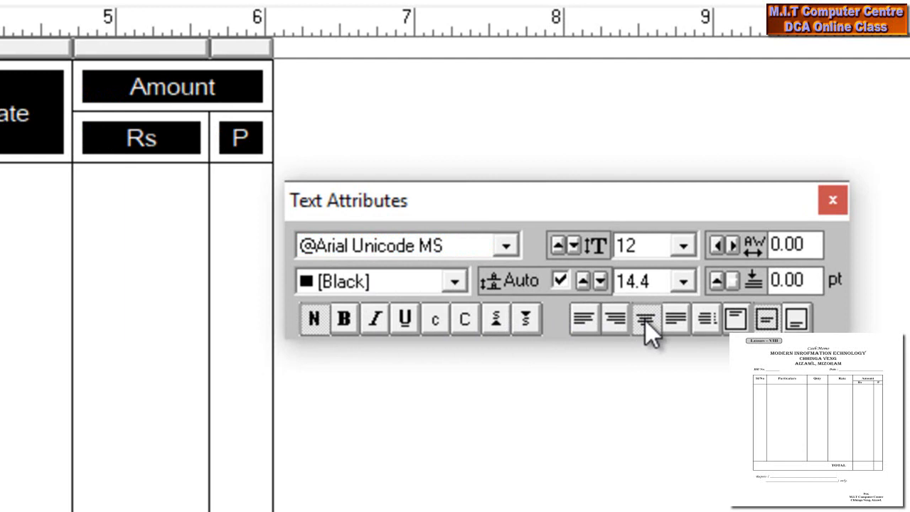
click(354, 314)
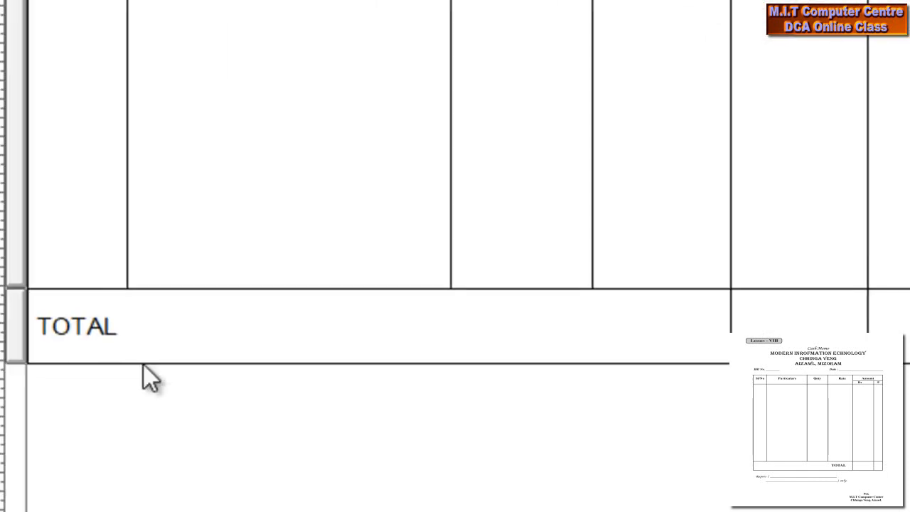
Step: Right-align the TOTAL text in the bottom row and make it bold
drag(138, 332, 33, 317)
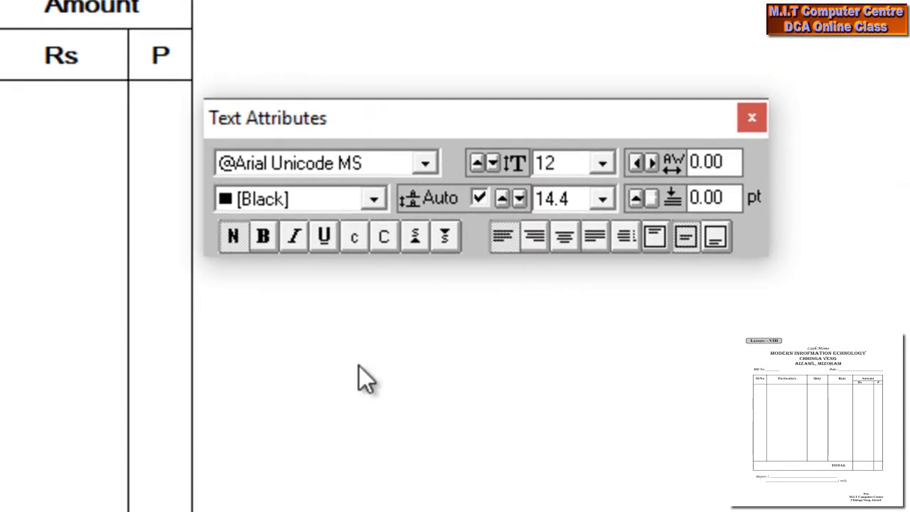
click(538, 244)
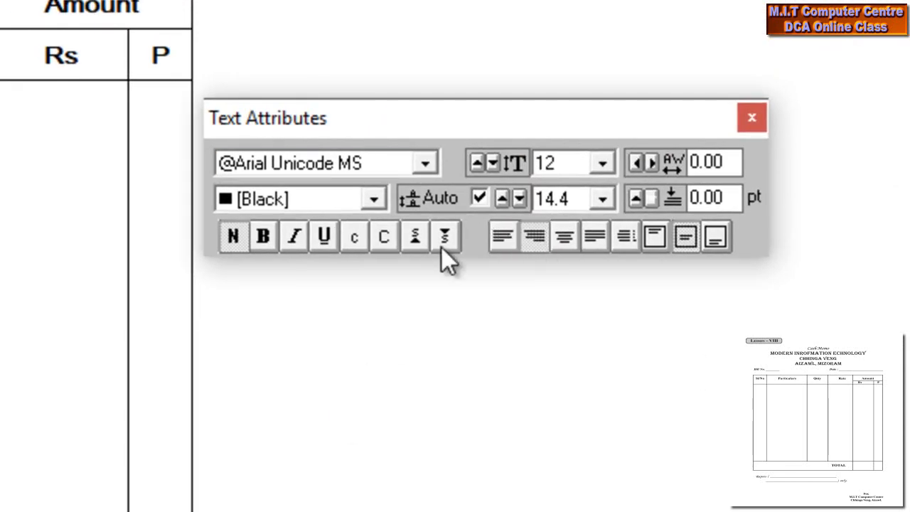
click(261, 240)
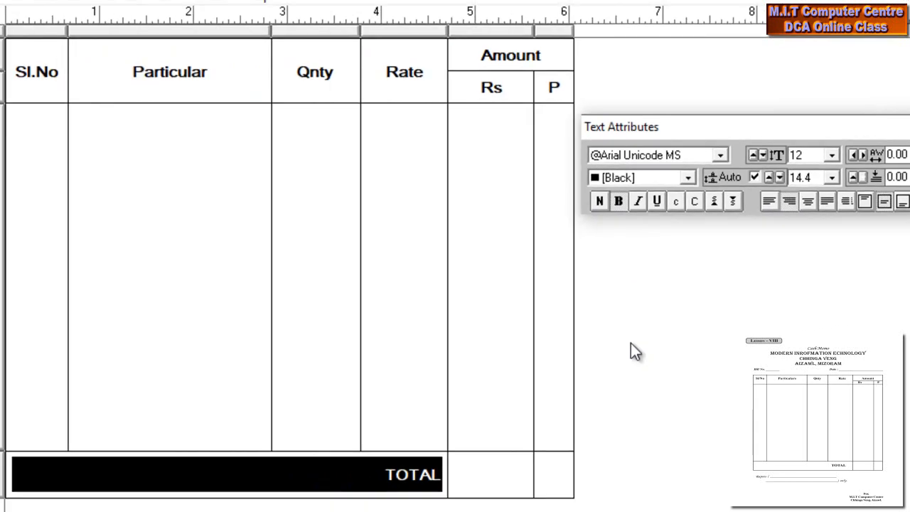
click(363, 433)
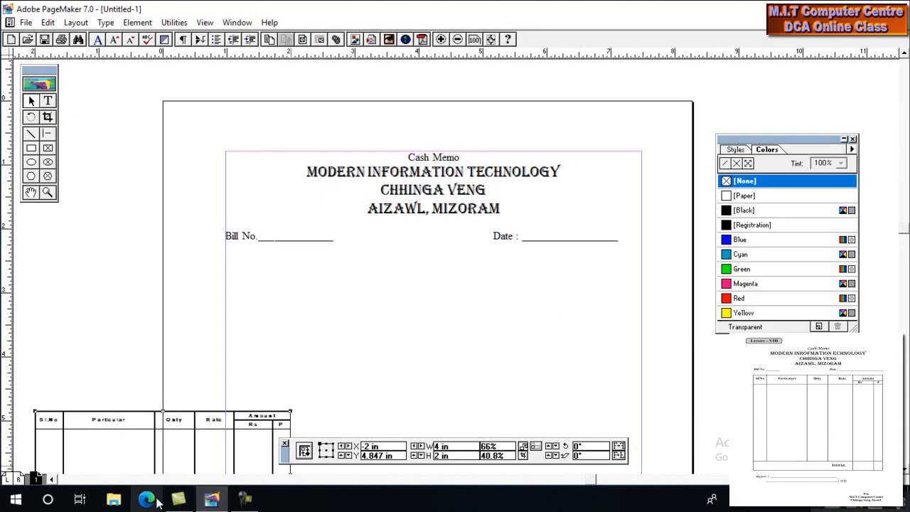
Step: In PageMaker, move the placed table onto the page at the left margin, with its top edge at about 2.25 in
drag(406, 438, 388, 259)
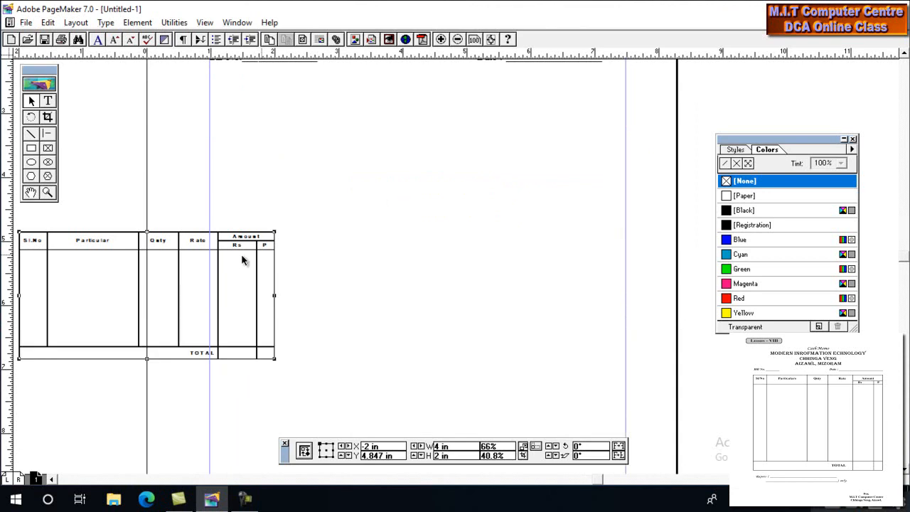
drag(407, 196, 416, 266)
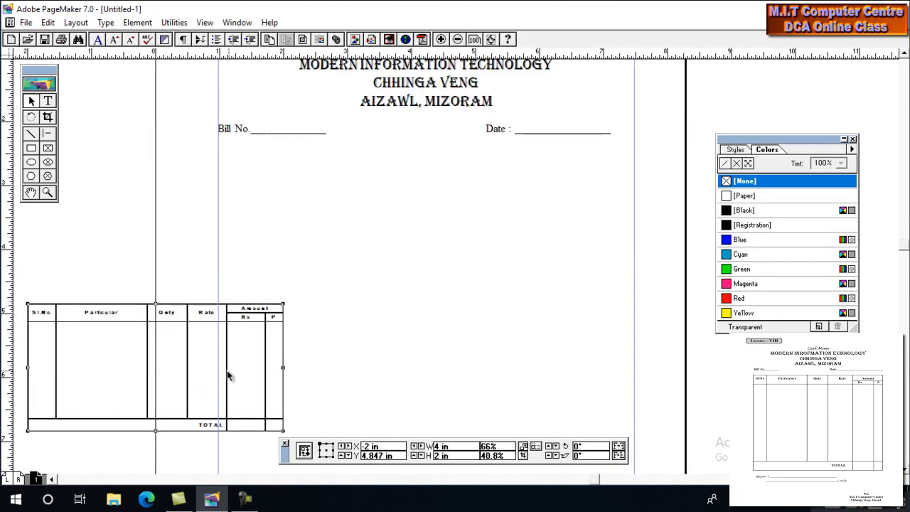
drag(177, 345, 369, 180)
Step: Enlarge the table to the full margin width, about 6.5 in by 5.26 in, and shift it slightly down below the Bill No. line
drag(558, 265, 529, 186)
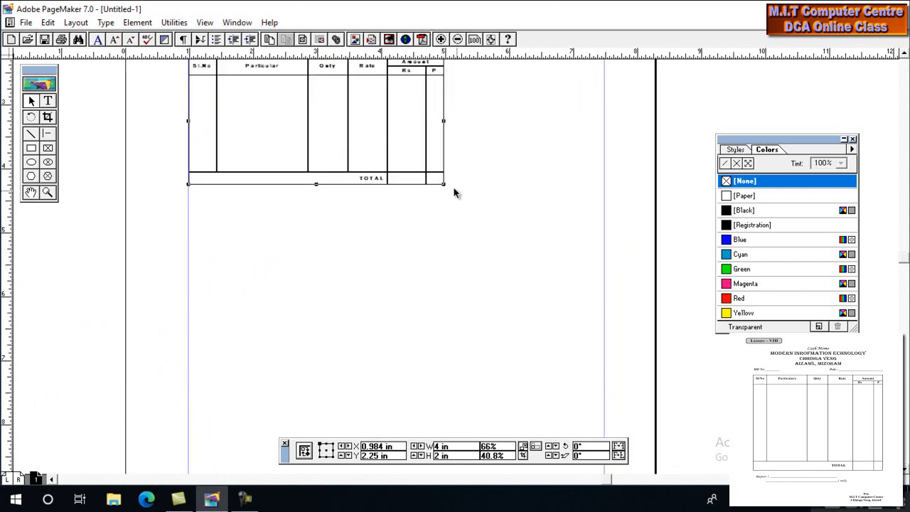
drag(444, 185, 606, 398)
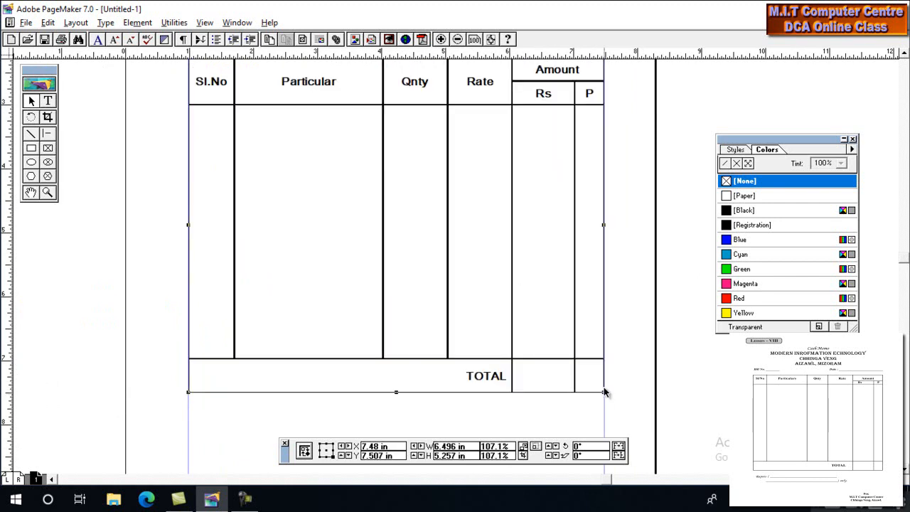
scroll(577, 309, up, 1)
drag(428, 219, 428, 236)
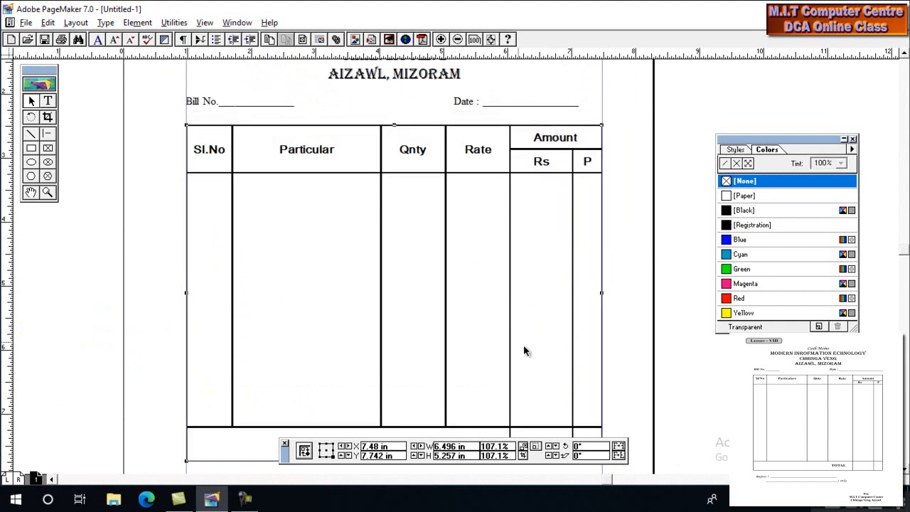
Step: Start a text line at the left margin just below the table with the Text tool
scroll(505, 284, down, 5)
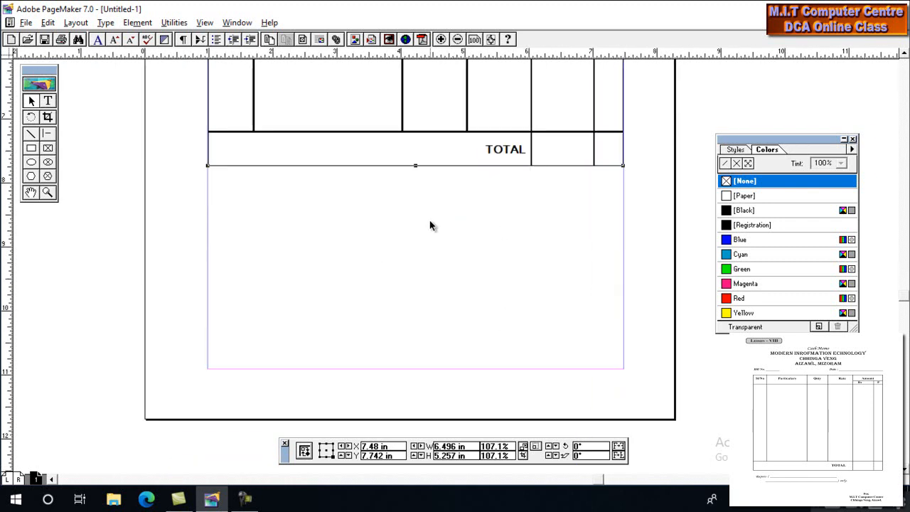
click(47, 100)
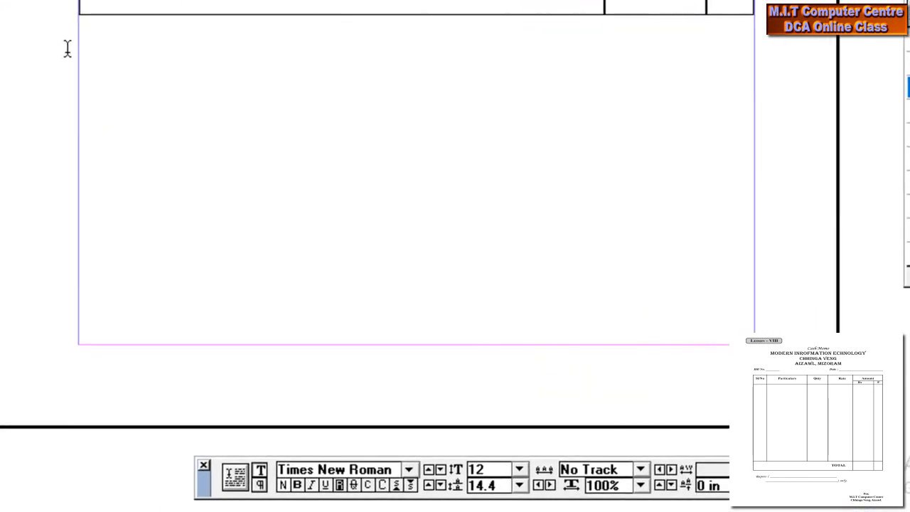
click(78, 41)
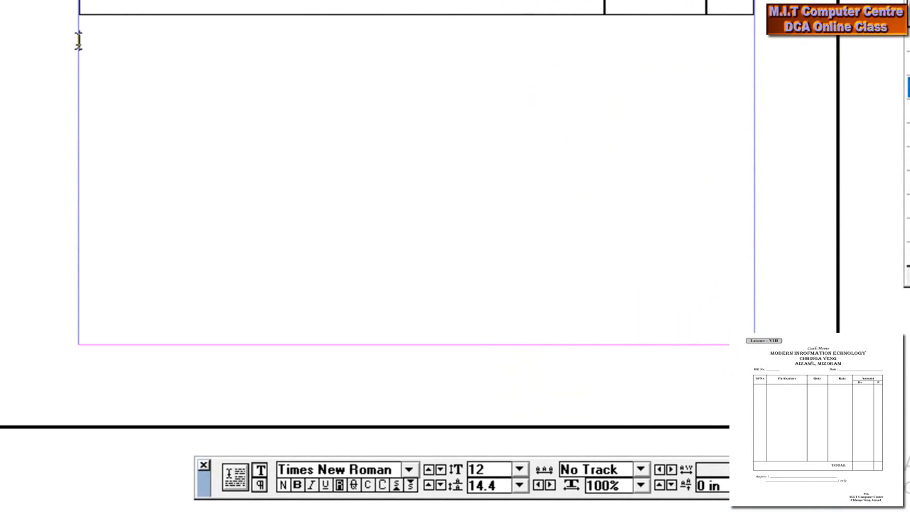
text(R)
key(BackSpace)
text(UPEES)
key(BackSpace)
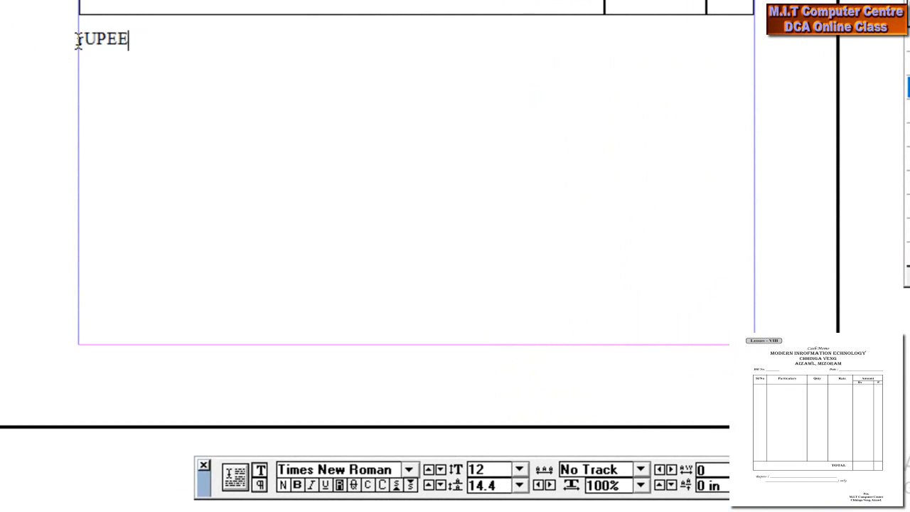
key(BackSpace)
key(BackSpace)
key(BackSpace)
key(BackSpace)
key(BackSpace)
Step: Enter "Rupees (" followed by a long underscore blank, and begin a tab-indented second line beneath it
text(Rupees (________________________)
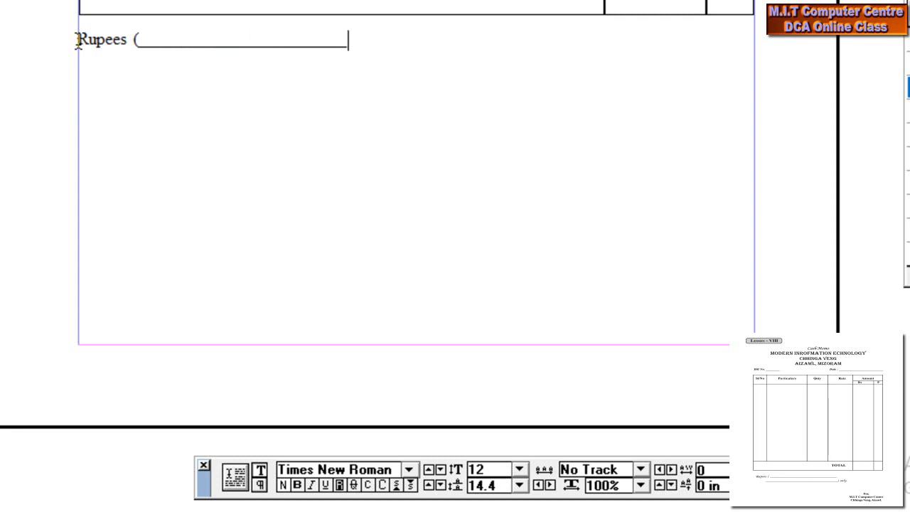
text(__)
key(Return)
key(Tab)
text()))))))))))))))
key(BackSpace)
key(BackSpace)
key(BackSpace)
key(BackSpace)
key(BackSpace)
key(BackSpace)
key(BackSpace)
key(BackSpace)
key(BackSpace)
key(BackSpace)
key(BackSpace)
key(BackSpace)
key(BackSpace)
key(BackSpace)
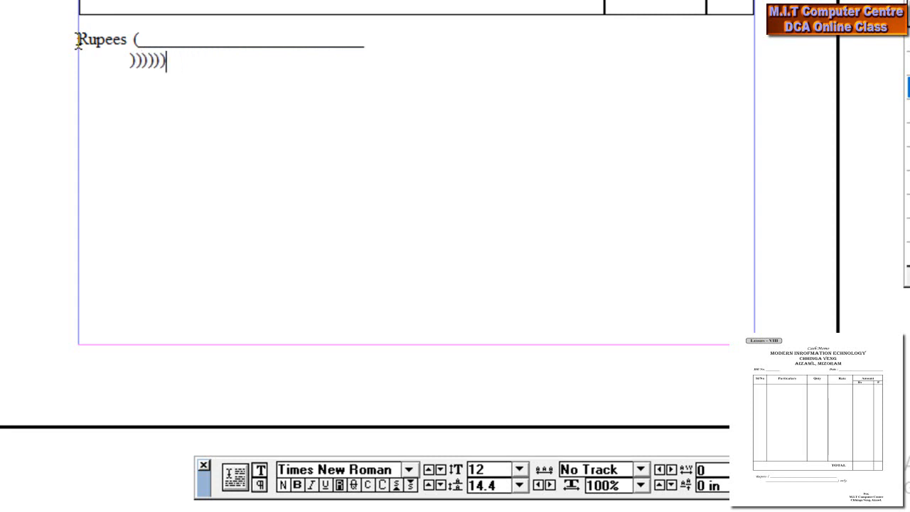
Step: Fill the indented second line with a long underscore blank ending in ") Only"
text(_)
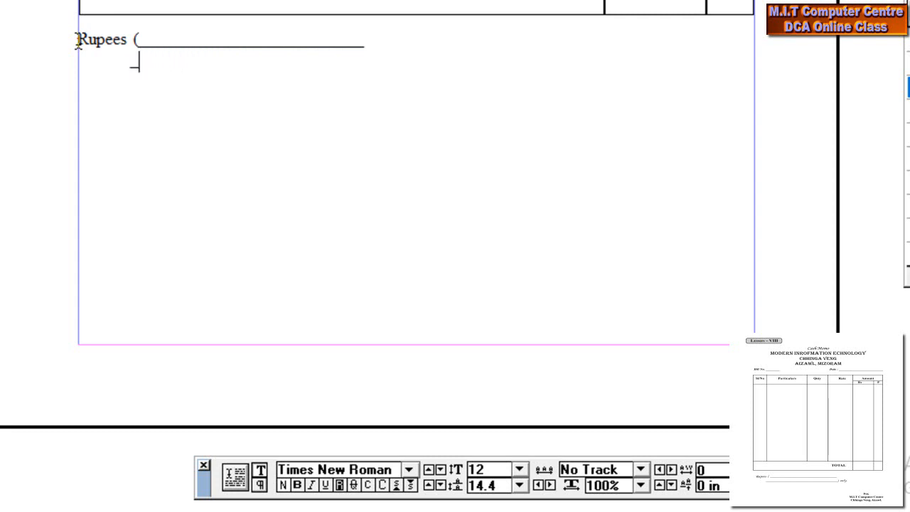
text(____________________)
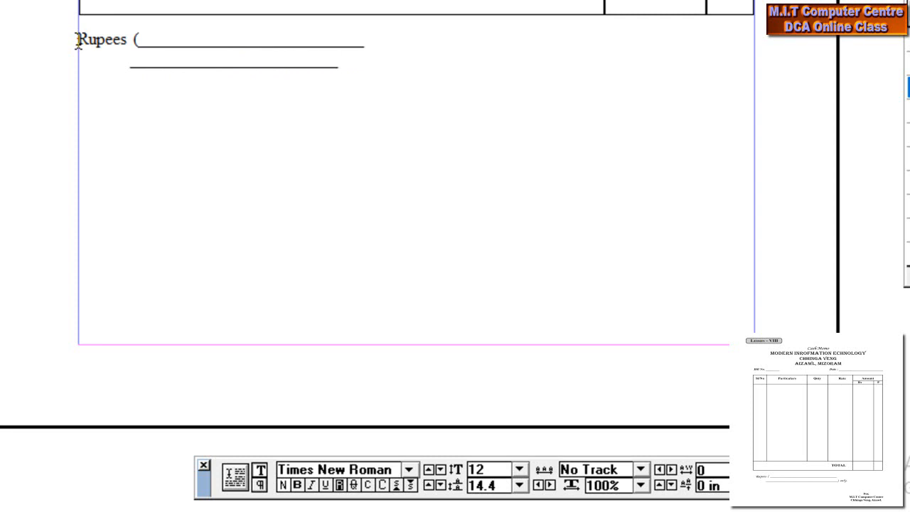
text(__) Only)
Step: Leave a gap of blank lines below the Rupees lines and add "For" and "M.I.T Computer Centre" on separate lines
key(Return)
key(Return)
key(Return)
key(Return)
text(For)
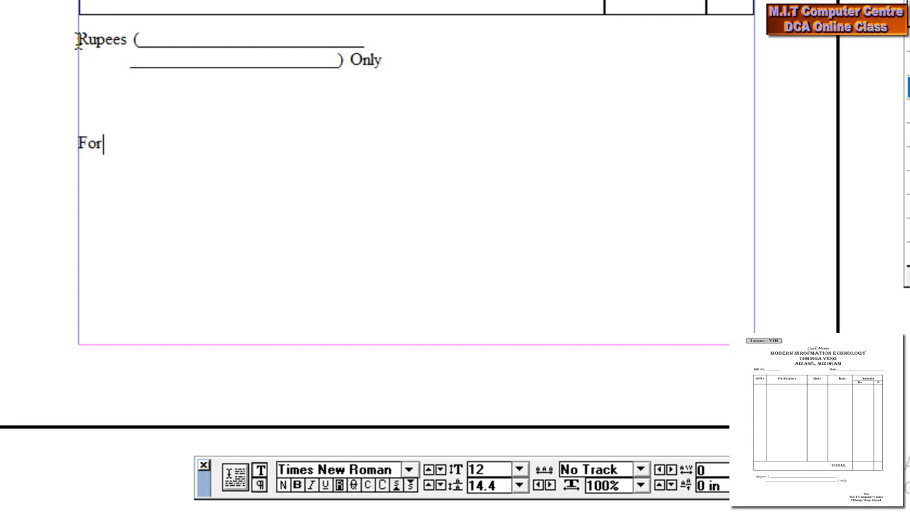
key(Return)
text(M.I.T Compyer)
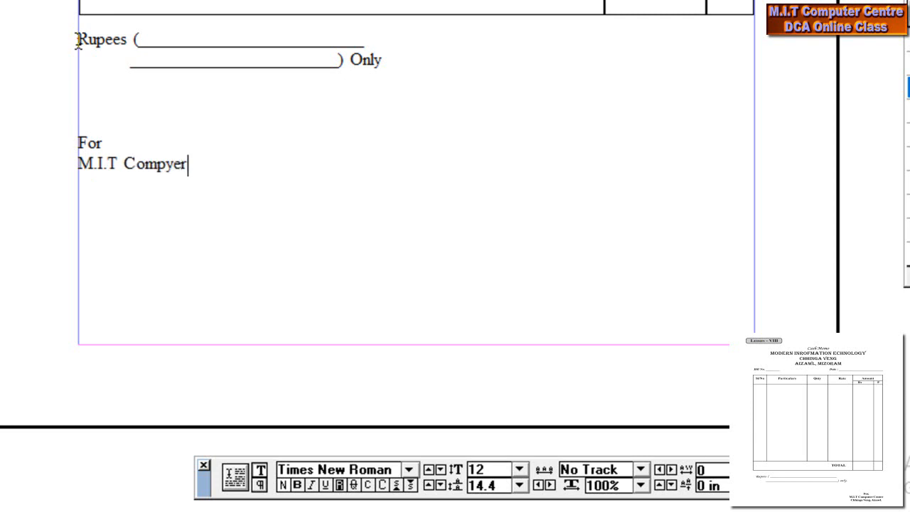
key(BackSpace)
key(BackSpace)
key(BackSpace)
text(uter Centre)
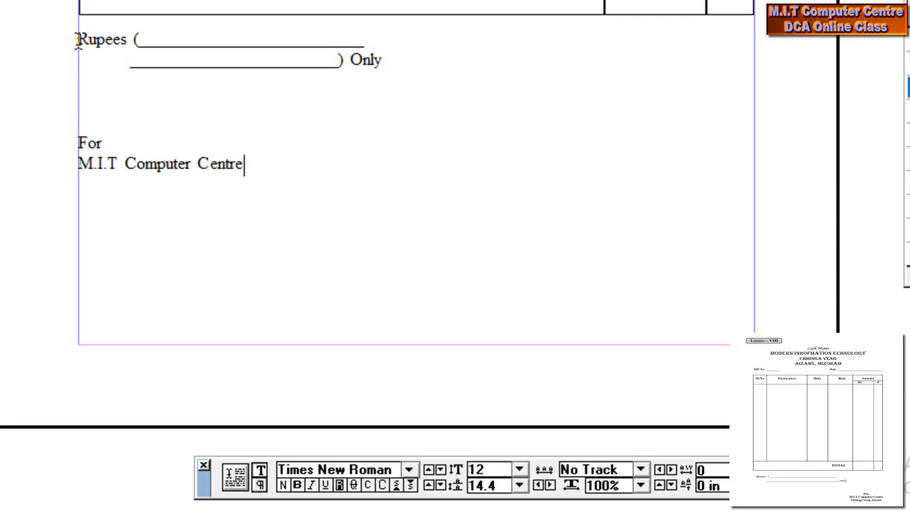
Step: Add the line "Chhinga Veng Aizawl" below the M.I.T Computer Centre line
key(Return)
text(Chhinag)
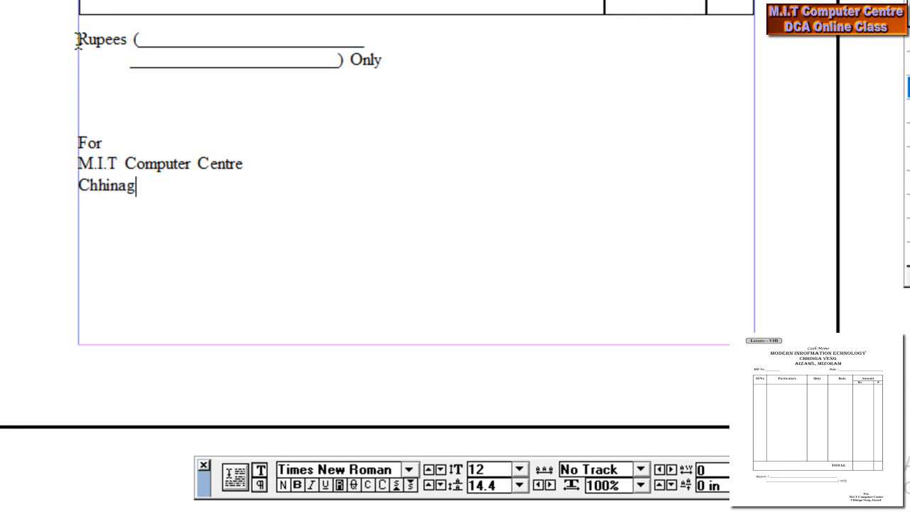
key(BackSpace)
key(BackSpace)
text(ga Venf)
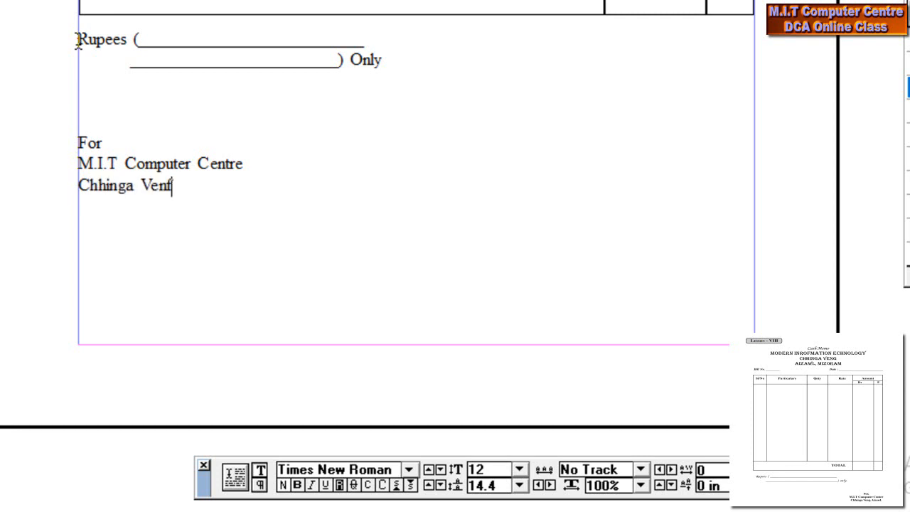
key(BackSpace)
text(g Aizawl)
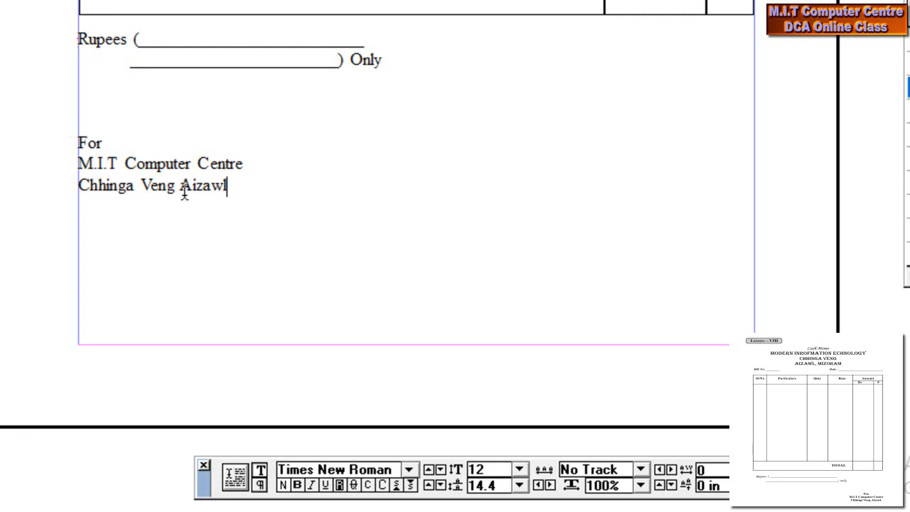
Step: Indent the three signature lines 4 inches from the left margin and centre them in the remaining width
drag(235, 181, 62, 134)
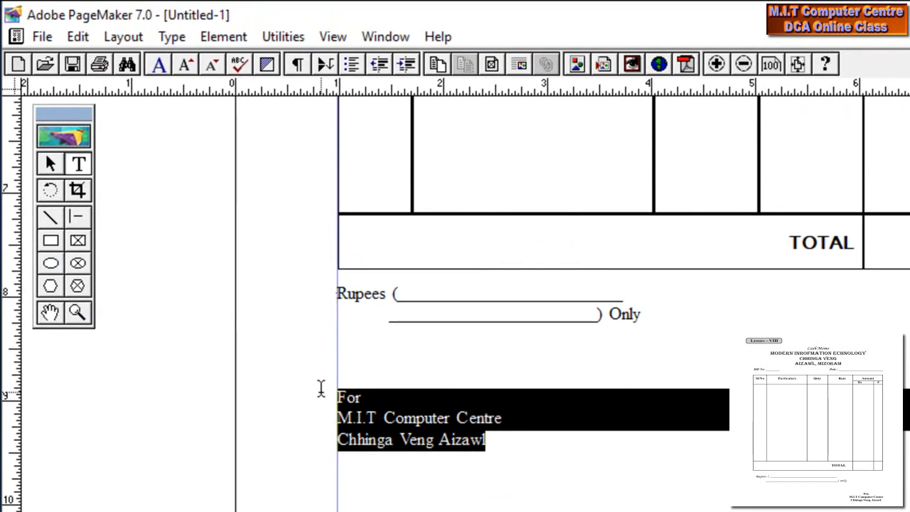
click(173, 39)
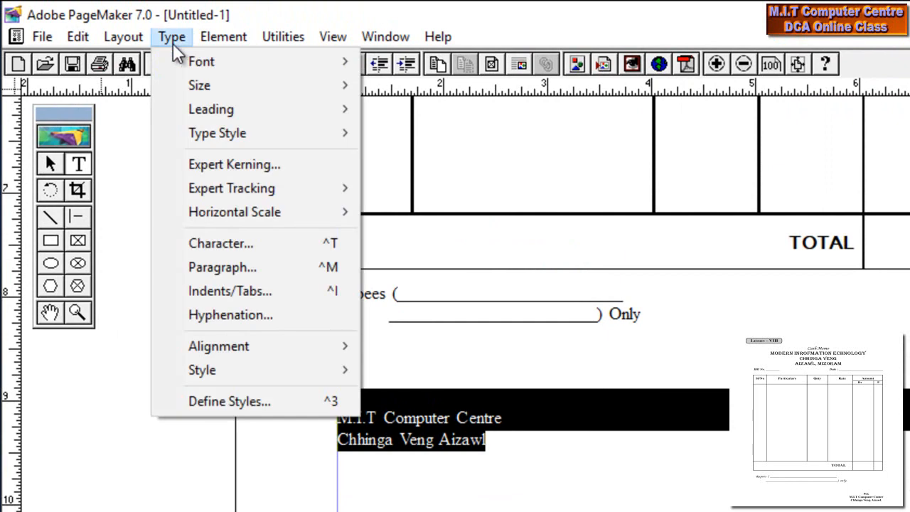
click(209, 291)
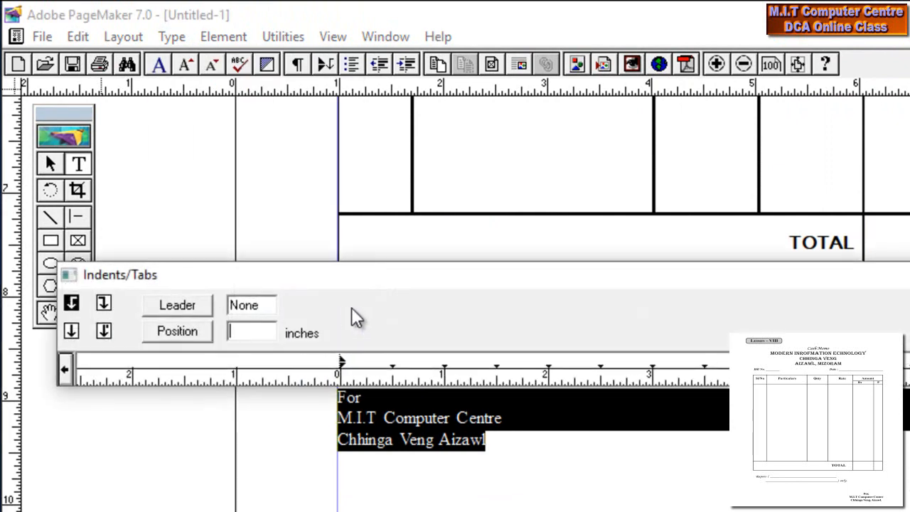
drag(365, 280, 357, 234)
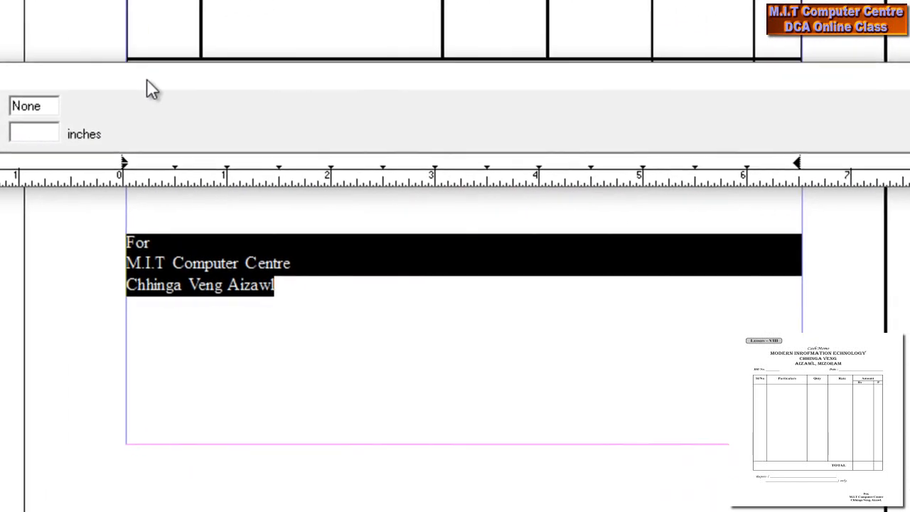
drag(146, 79, 151, 80)
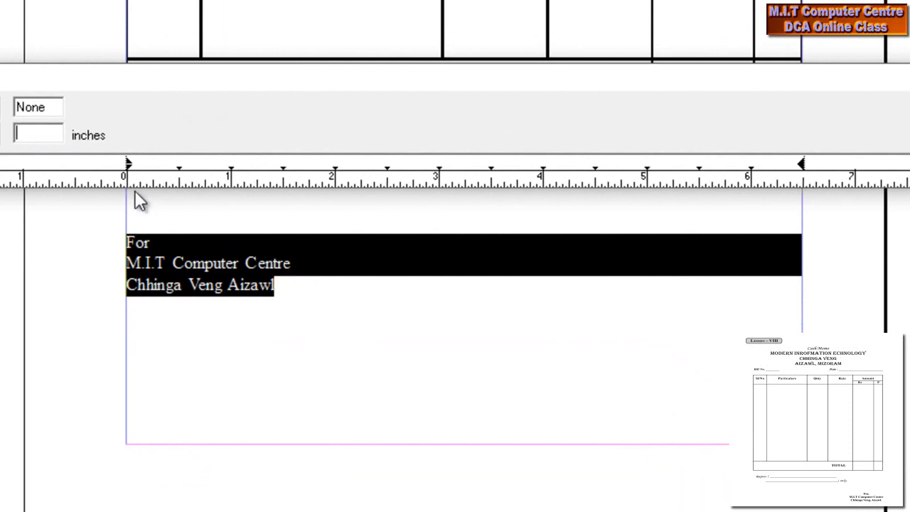
drag(130, 173, 540, 178)
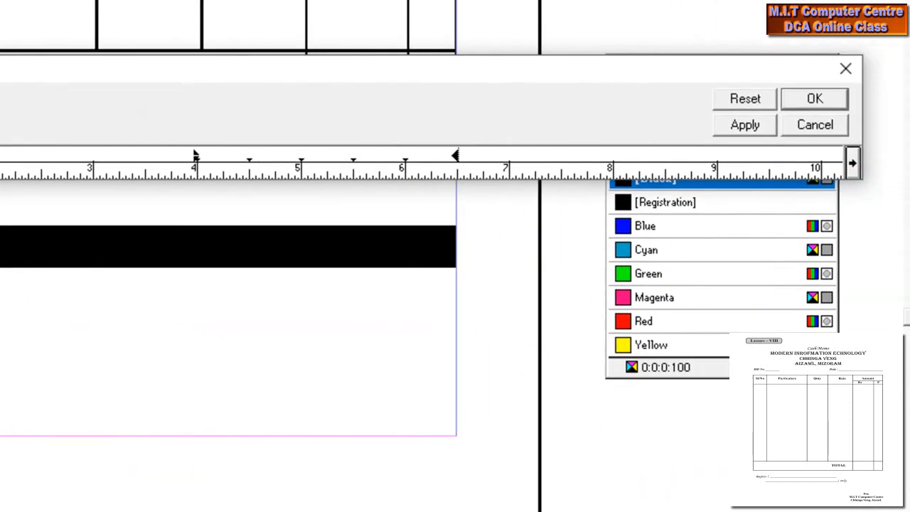
click(741, 123)
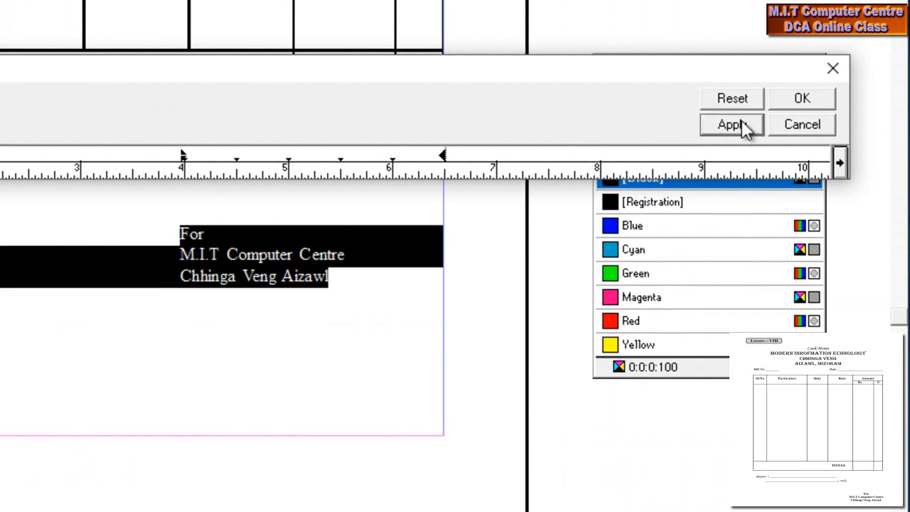
click(797, 100)
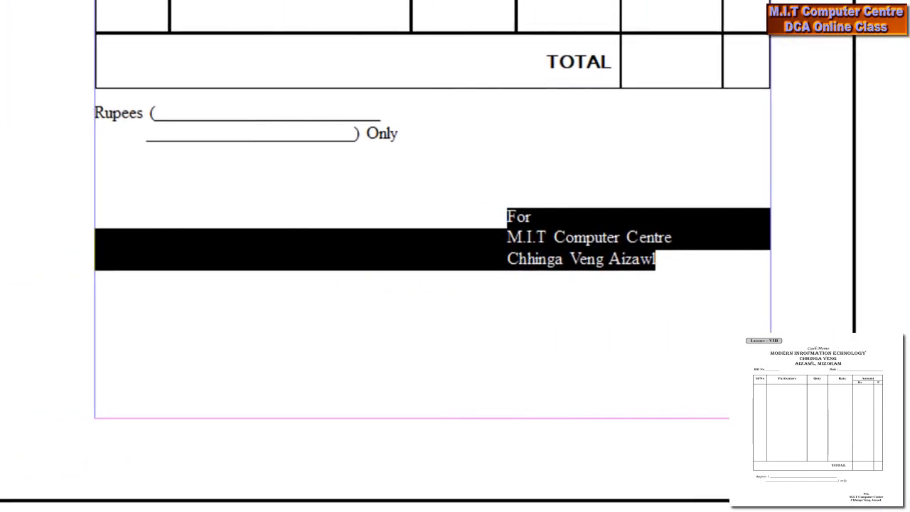
key(ctrl+shift+c)
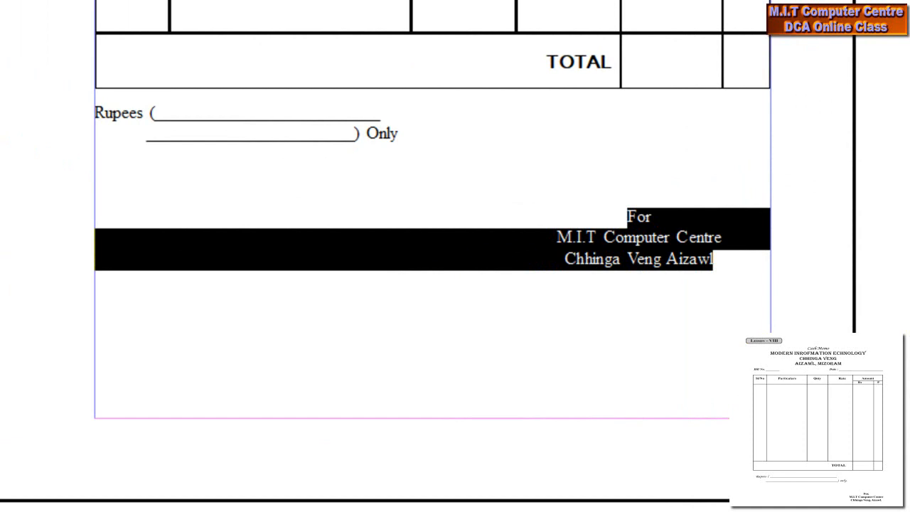
Step: Delete the three signature lines and enter a left-aligned, tab-indented "For" in their place
key(Delete)
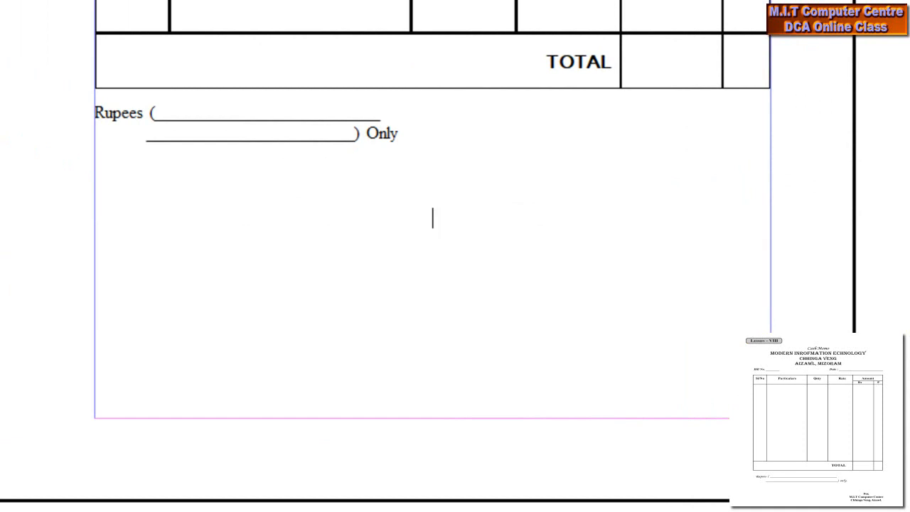
key(Tab)
key(Return)
text(For)
Step: Add the tab-indented line "MIT Computer Centre" below "For"
key(Tab)
text(M)
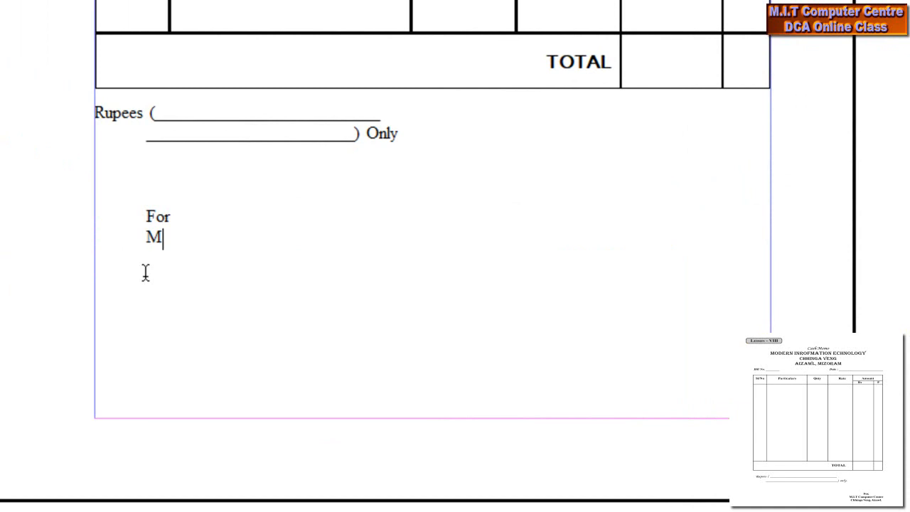
text(IT C)
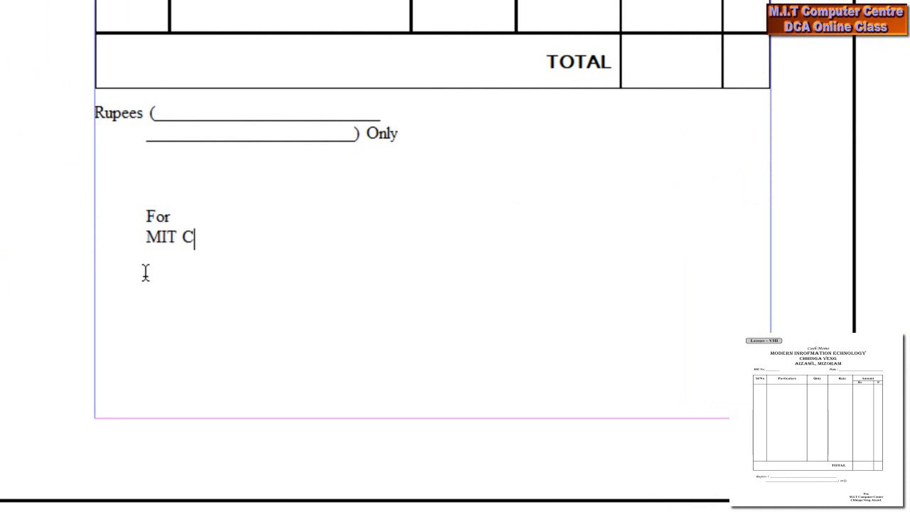
text(ompyter)
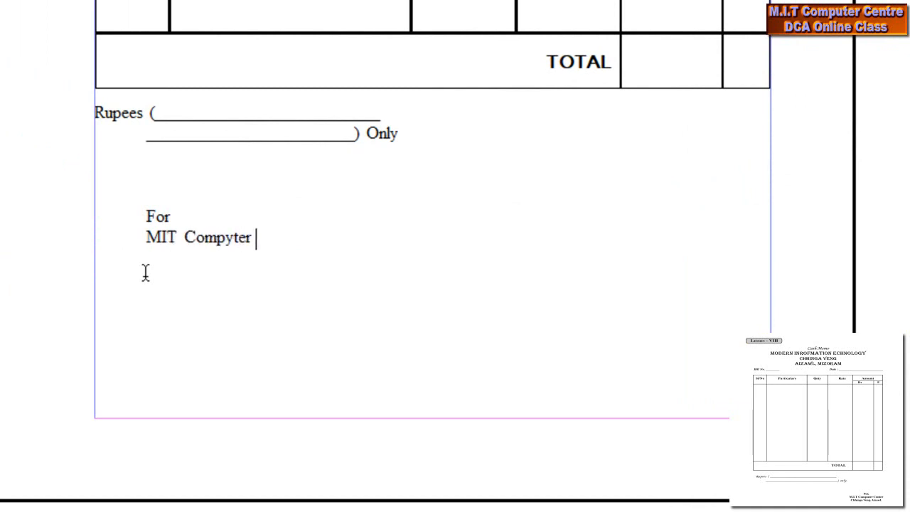
key(BackSpace)
key(BackSpace)
key(BackSpace)
key(BackSpace)
text(u)
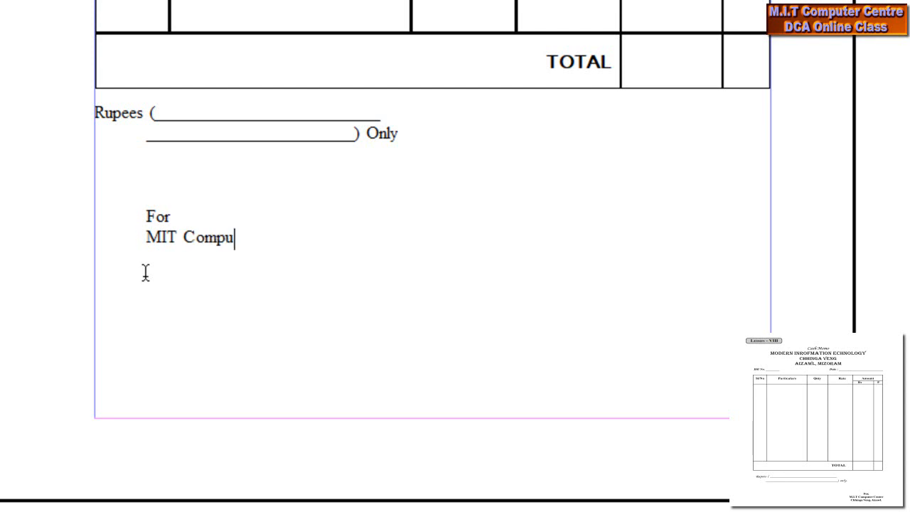
text(ter Ce)
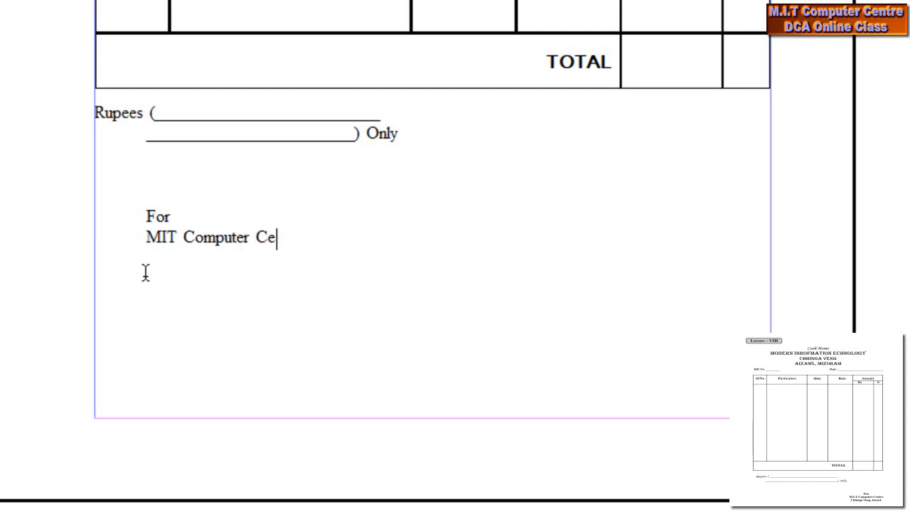
text(ntre)
key(BackSpace)
text(re )
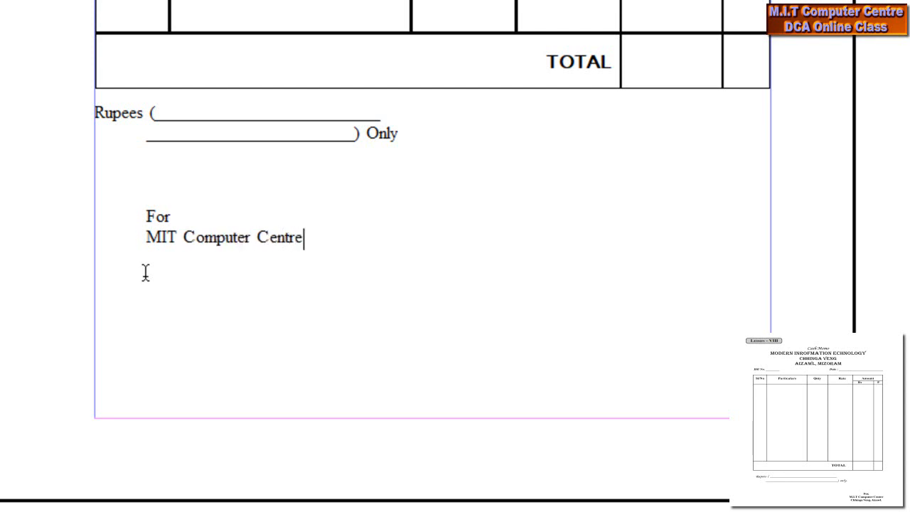
Step: Add the tab-indented line "Chhinga Veng Aizawl" below the MIT Computer Centre line
text(Chhinga Veng a)
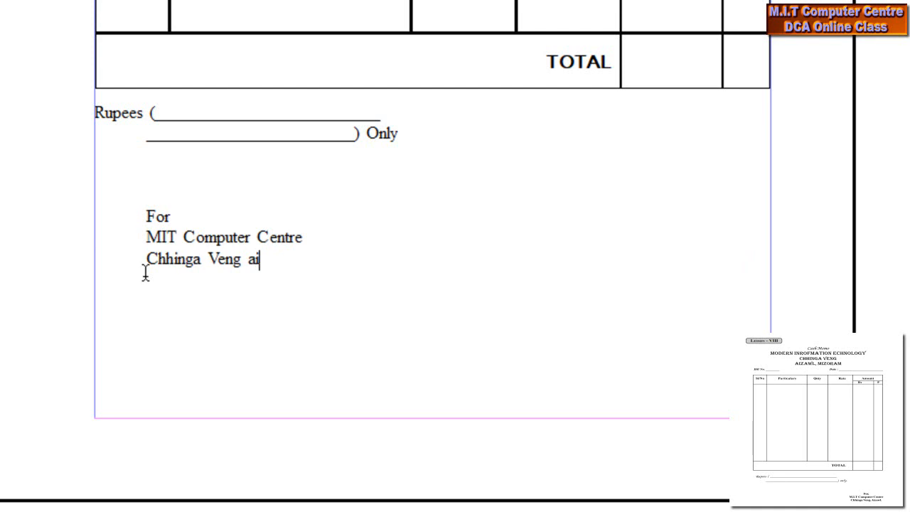
key(BackSpace)
text(Aizawl)
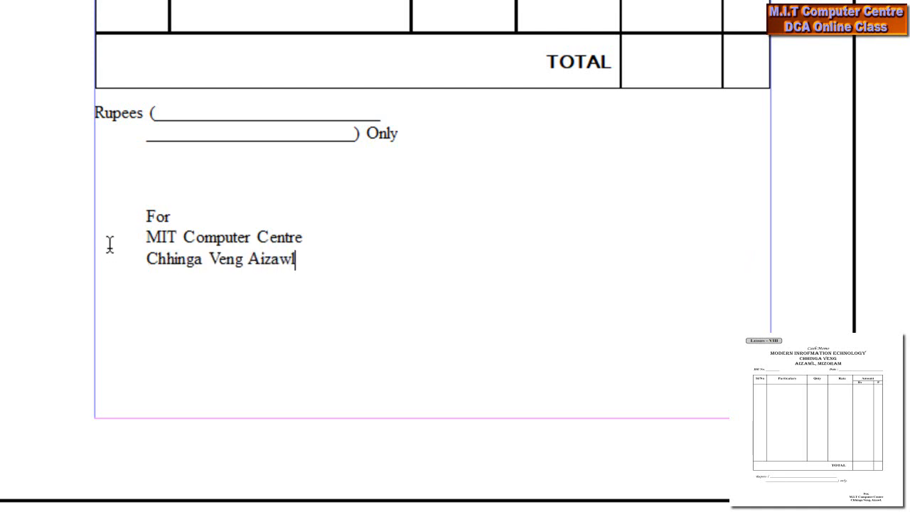
Step: Set a centre tab stop at about 5.3 inches for the three signature lines and deselect the text
drag(313, 264, 114, 217)
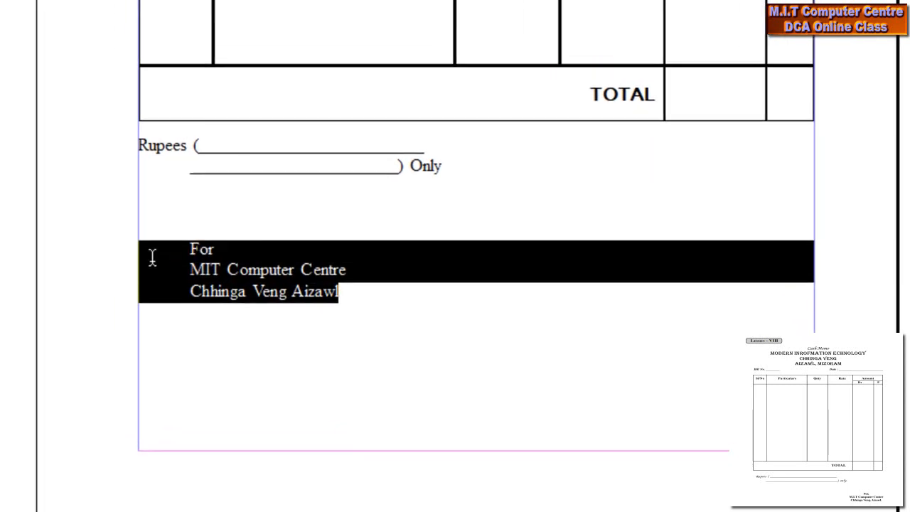
click(184, 38)
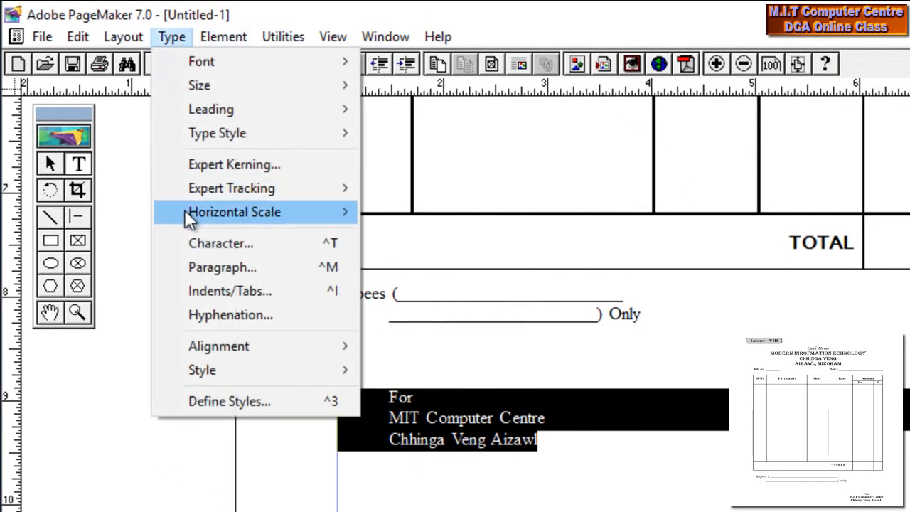
click(197, 294)
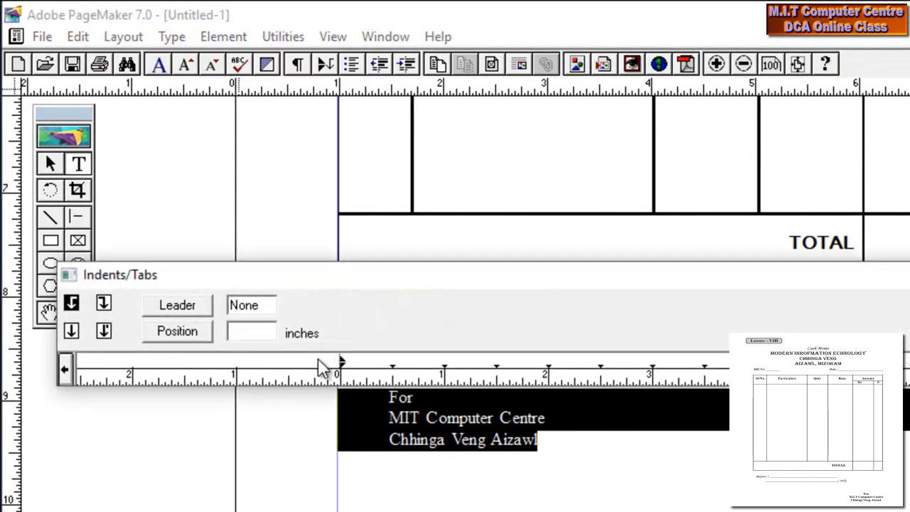
drag(361, 273, 359, 237)
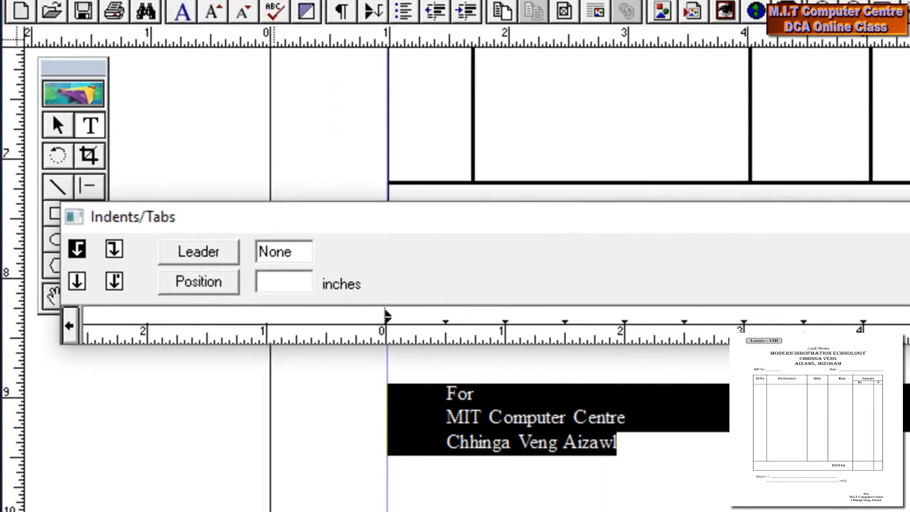
click(82, 276)
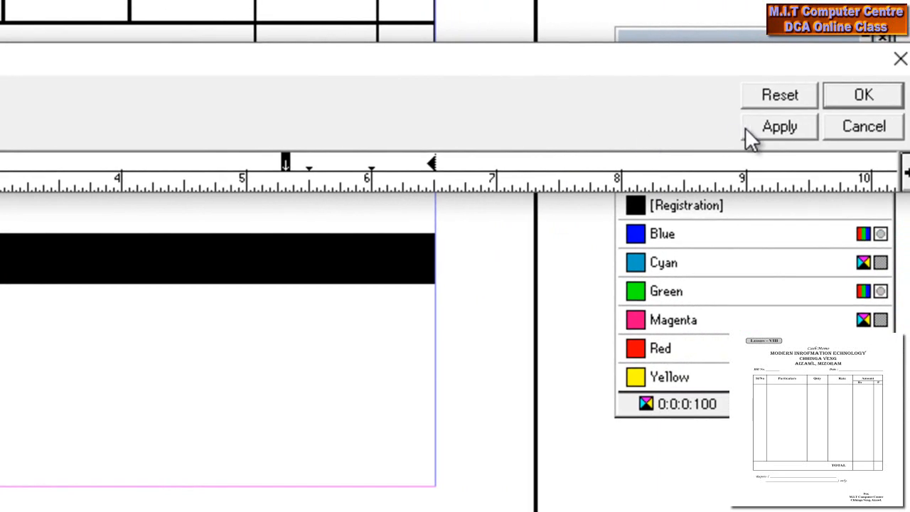
click(745, 127)
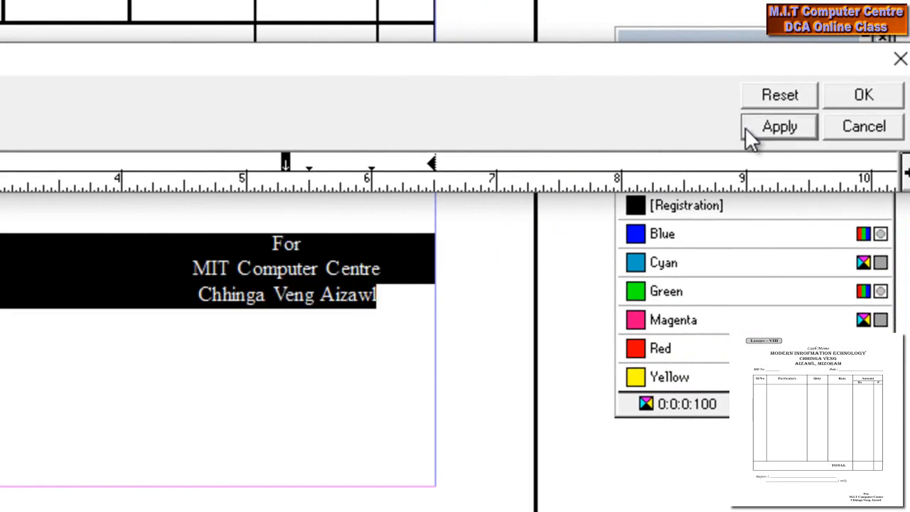
click(890, 106)
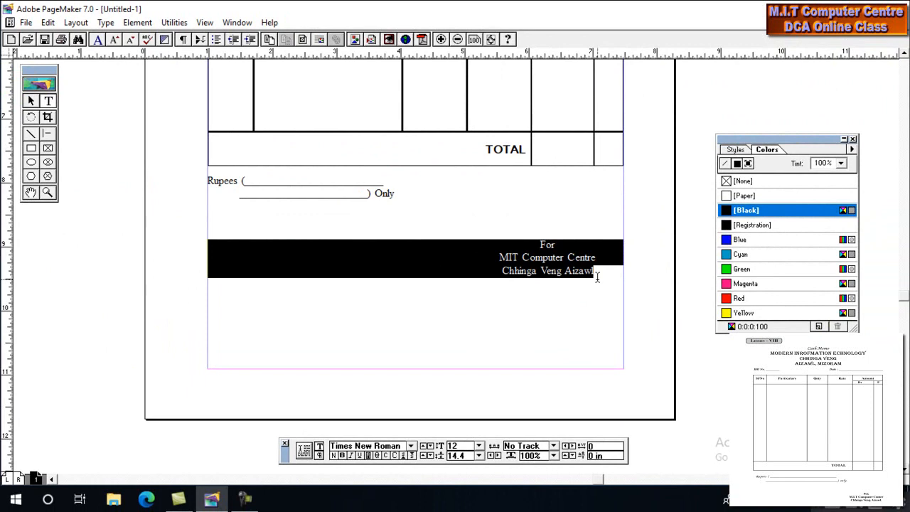
click(597, 277)
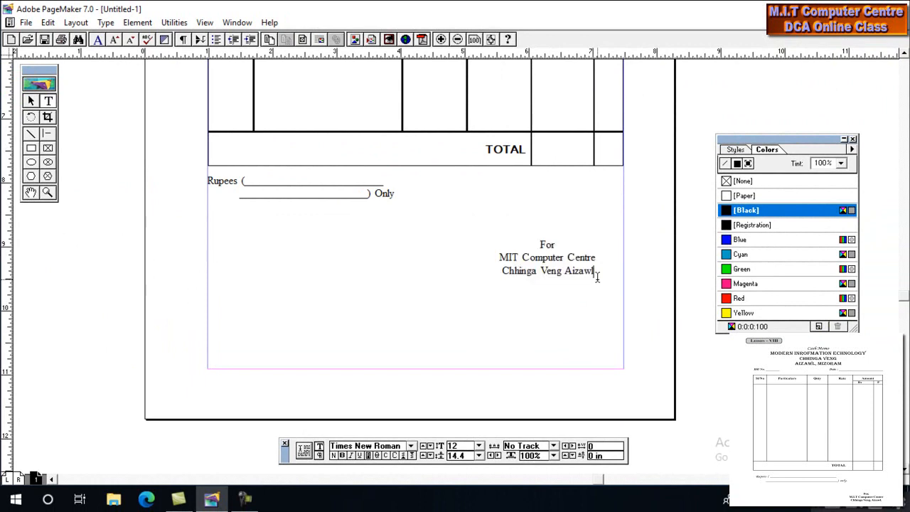